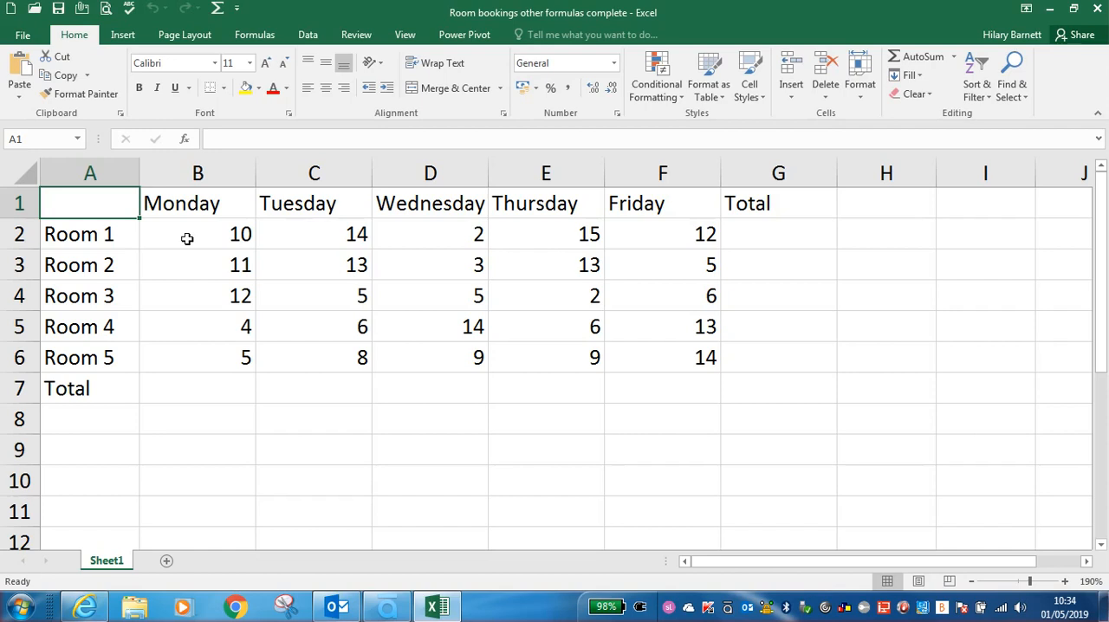
Step: Sum the range B2:G7 to fill in the totals for every room and every weekday
{"action": "left_click", "coordinate": [187, 239]}
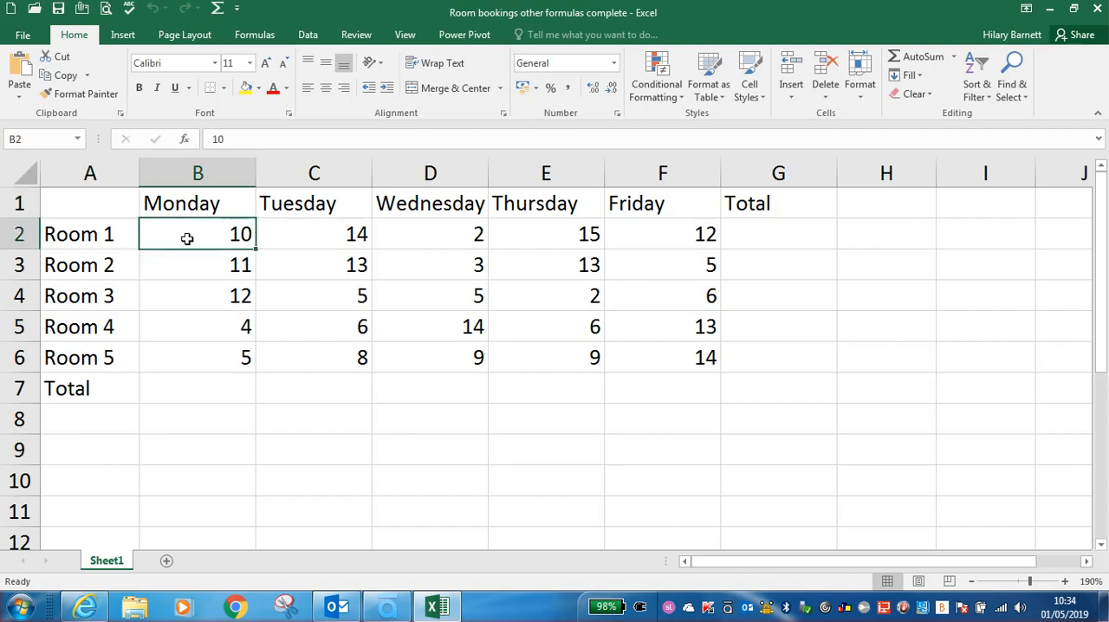
{"action": "left_click", "coordinate": [770, 389], "text": "shift"}
{"action": "left_click", "coordinate": [176, 236]}
{"action": "left_click", "coordinate": [780, 396], "text": "shift"}
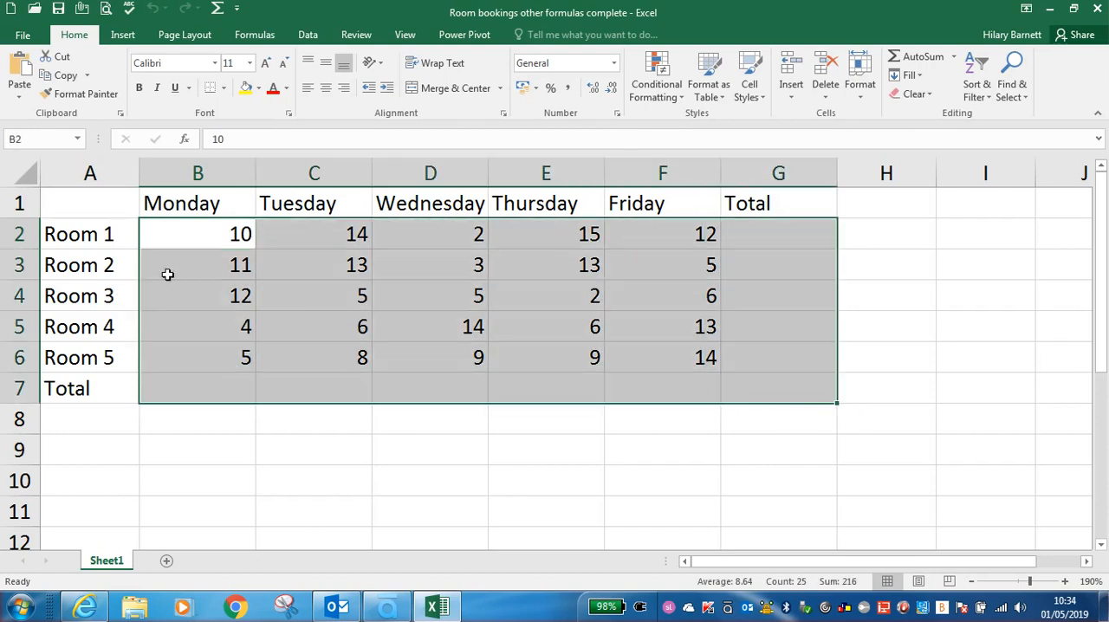
{"action": "left_click_drag", "start_coordinate": [175, 234], "coordinate": [421, 317]}
{"action": "left_click", "coordinate": [188, 234]}
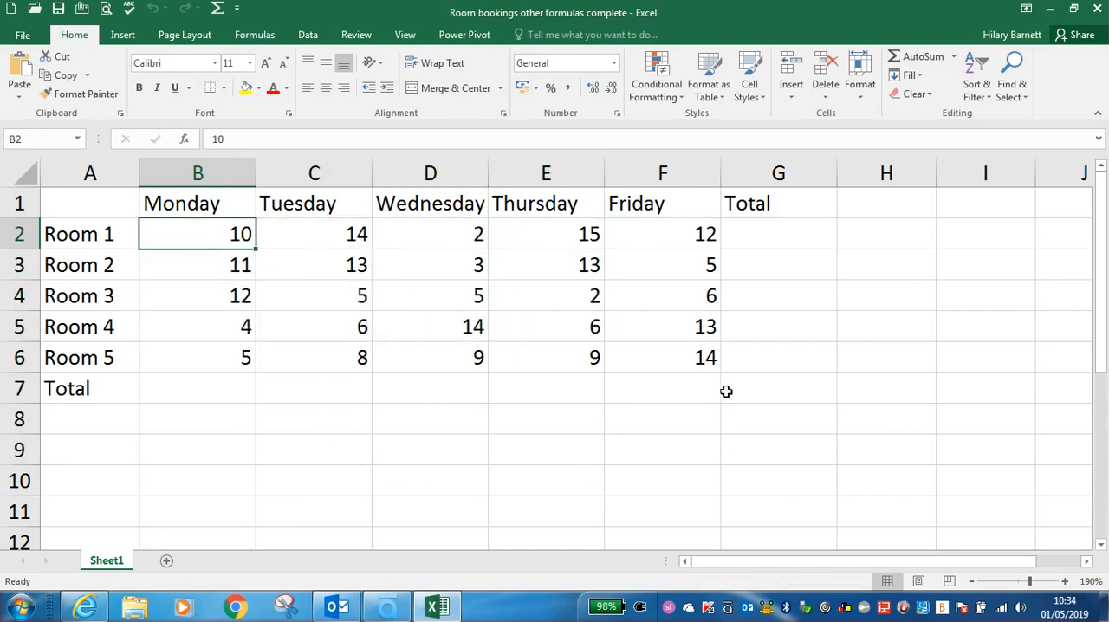
{"action": "left_click", "coordinate": [761, 395], "text": "shift"}
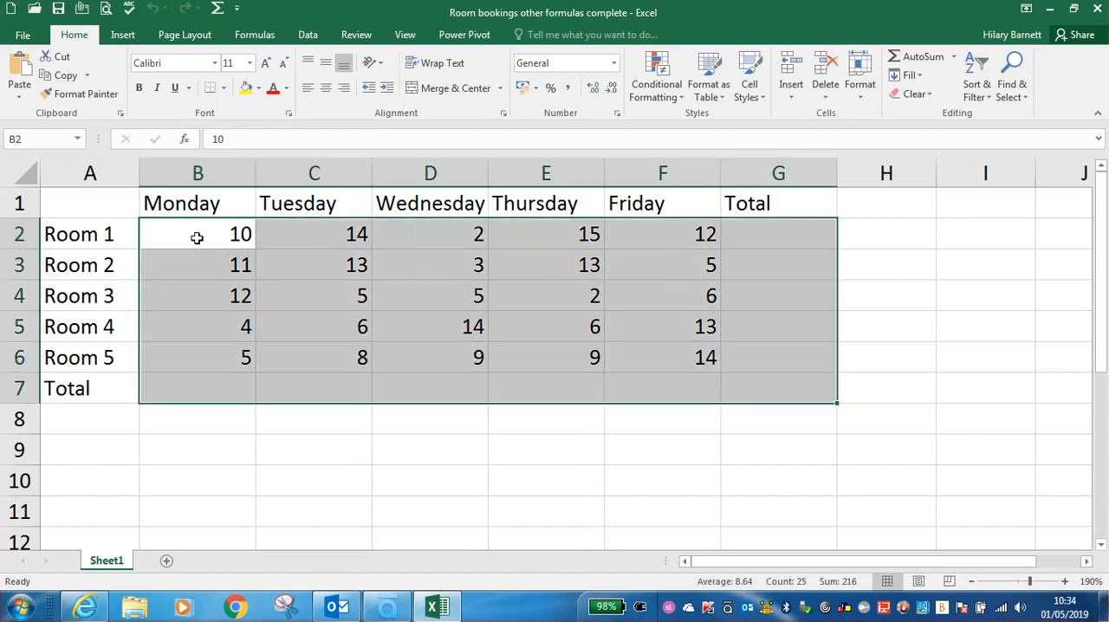
{"action": "left_click", "coordinate": [196, 231]}
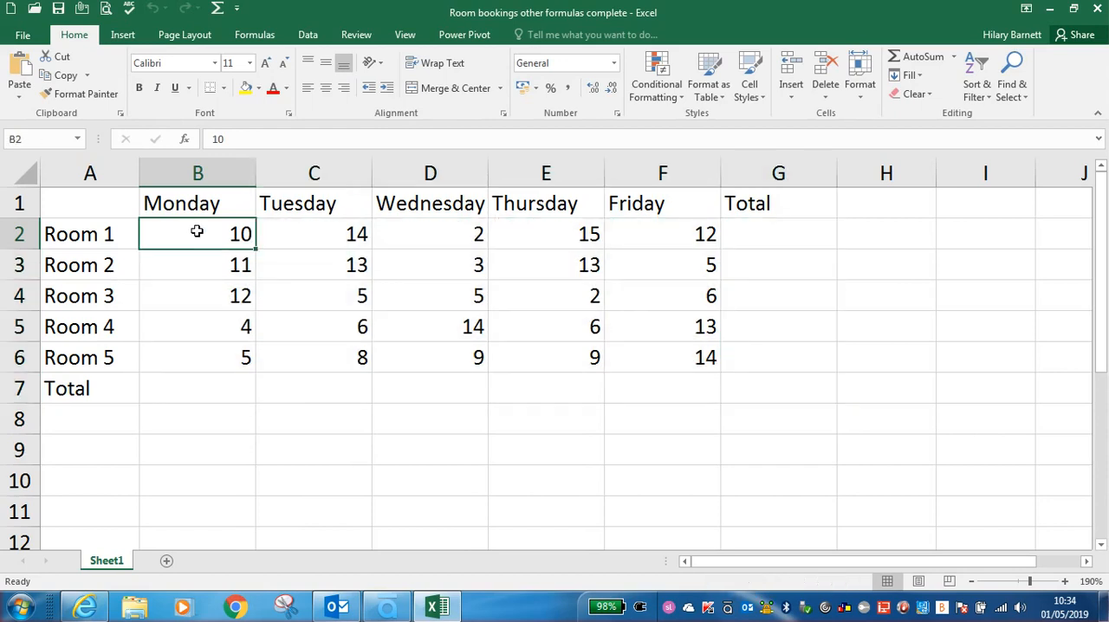
{"action": "left_click", "coordinate": [769, 394], "text": "shift"}
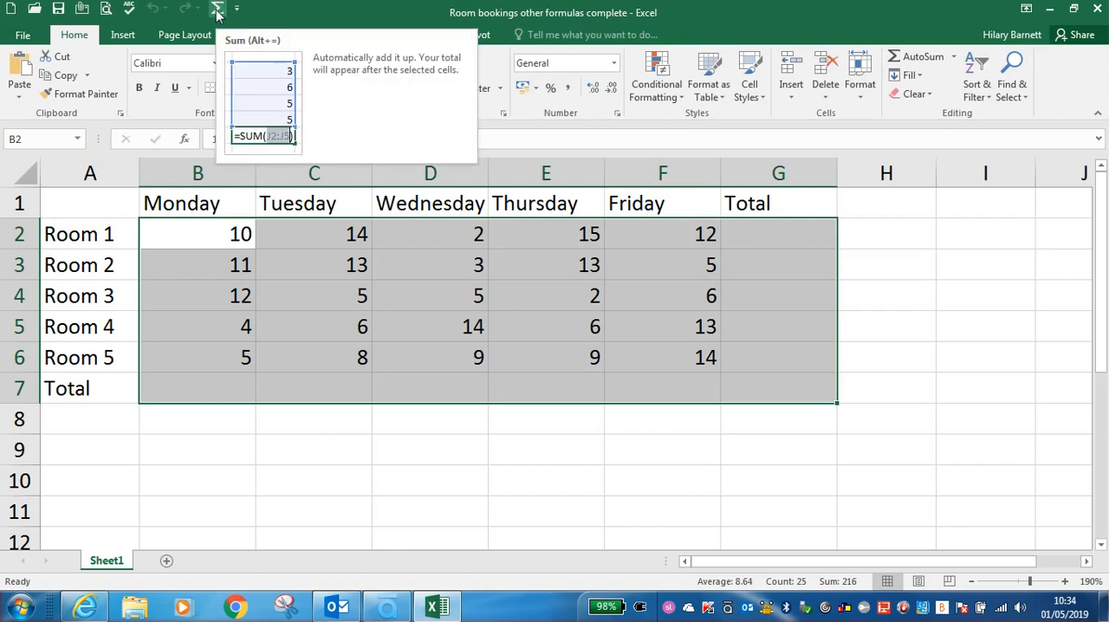
{"action": "left_click", "coordinate": [218, 9]}
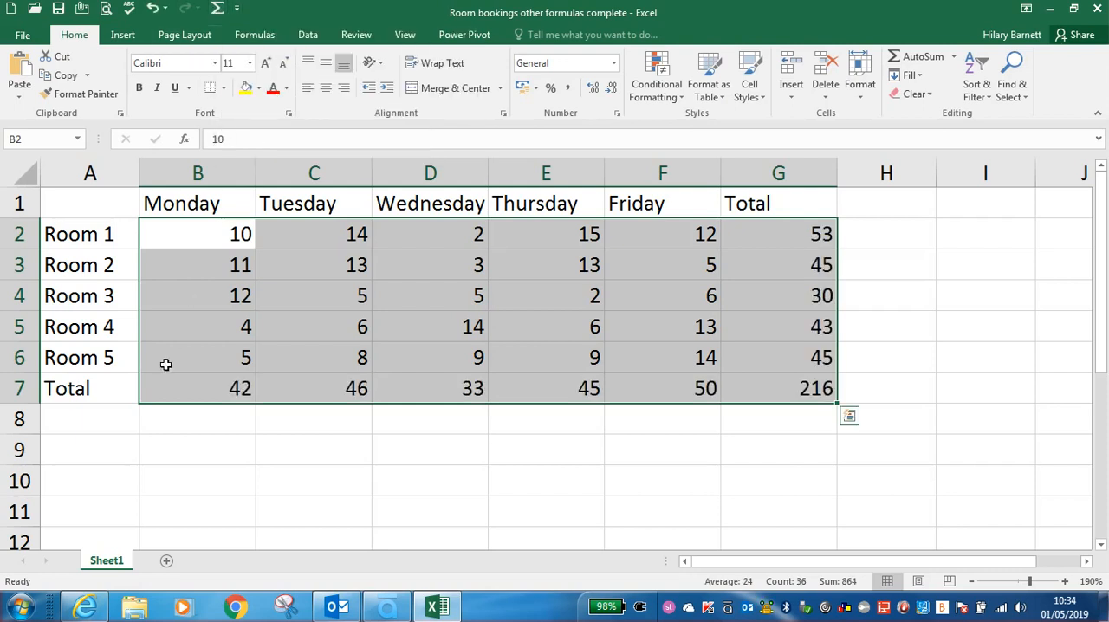
Step: Enter the row labels Average in cell A8 and Minimum in cell A9
{"action": "left_click", "coordinate": [103, 420]}
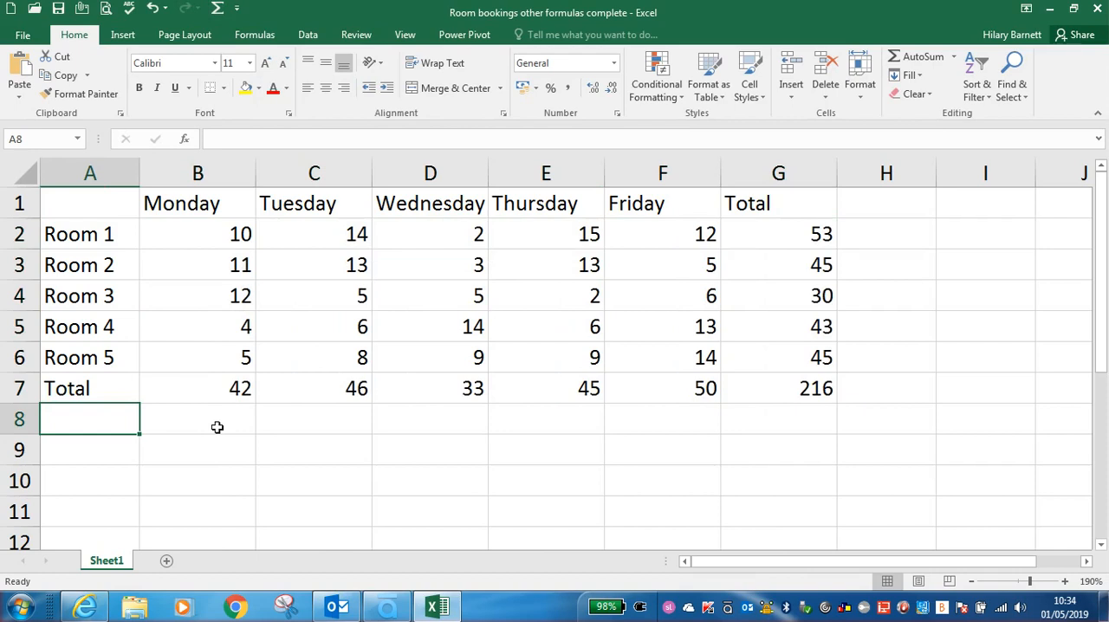
{"action": "type", "text": "Averge"}
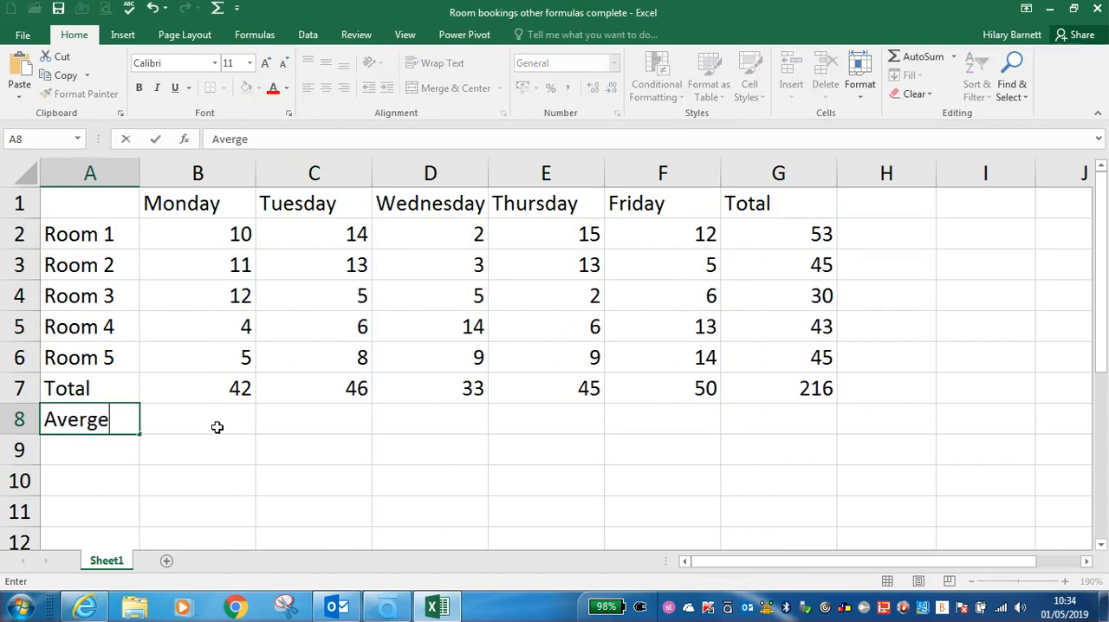
{"action": "key", "text": "BackSpace"}
{"action": "key", "text": "BackSpace"}
{"action": "type", "text": "age"}
{"action": "key", "text": "Return"}
{"action": "type", "text": "Minimum"}
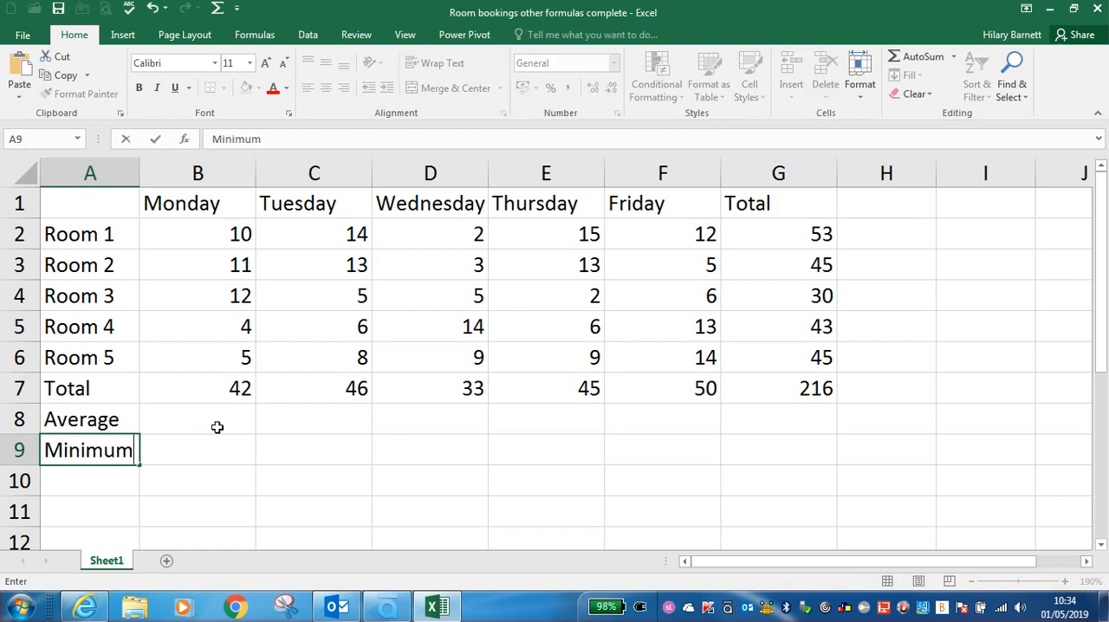
{"action": "key", "text": "Return"}
Step: Enter the row labels Maximum in cell A10 and Count in cell A11
{"action": "type", "text": "Maximum"}
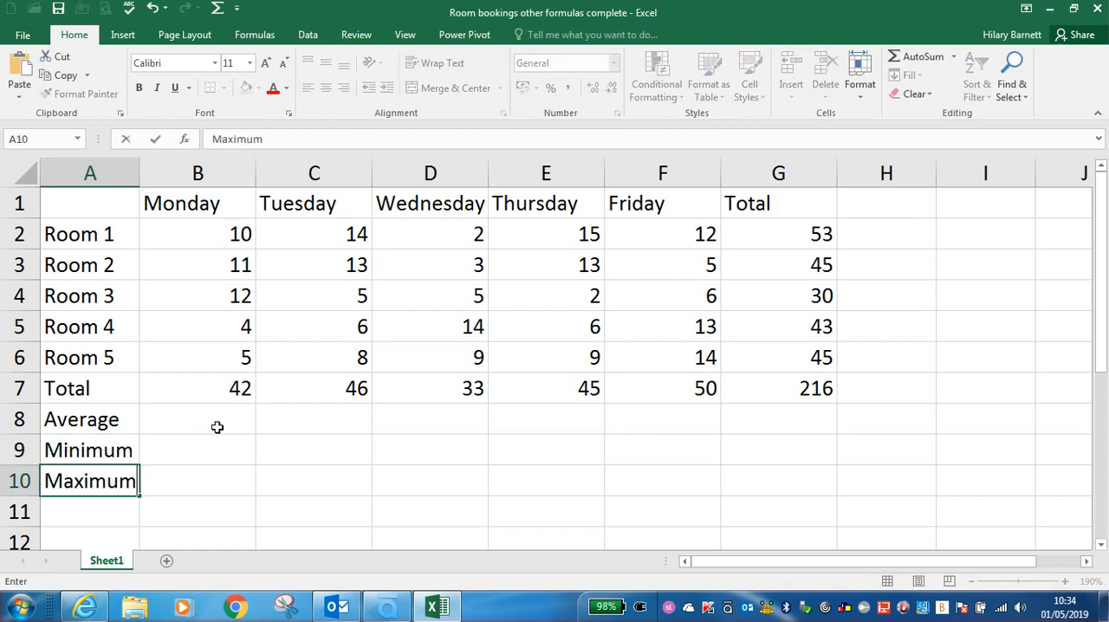
{"action": "key", "text": "Return"}
{"action": "type", "text": "Co"}
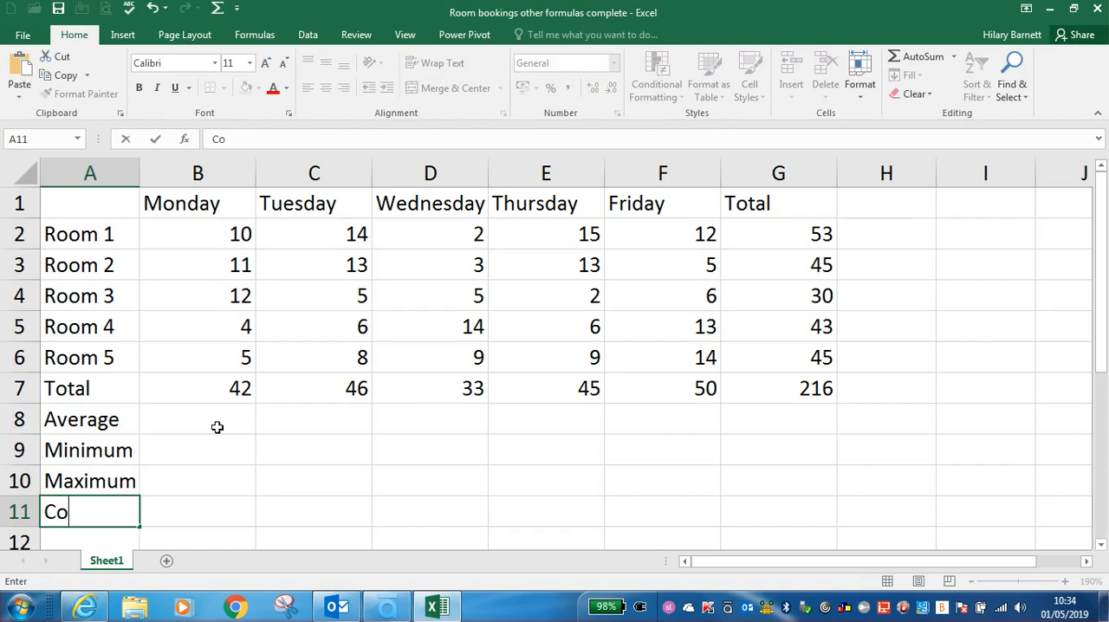
{"action": "type", "text": "unt"}
{"action": "key", "text": "Return"}
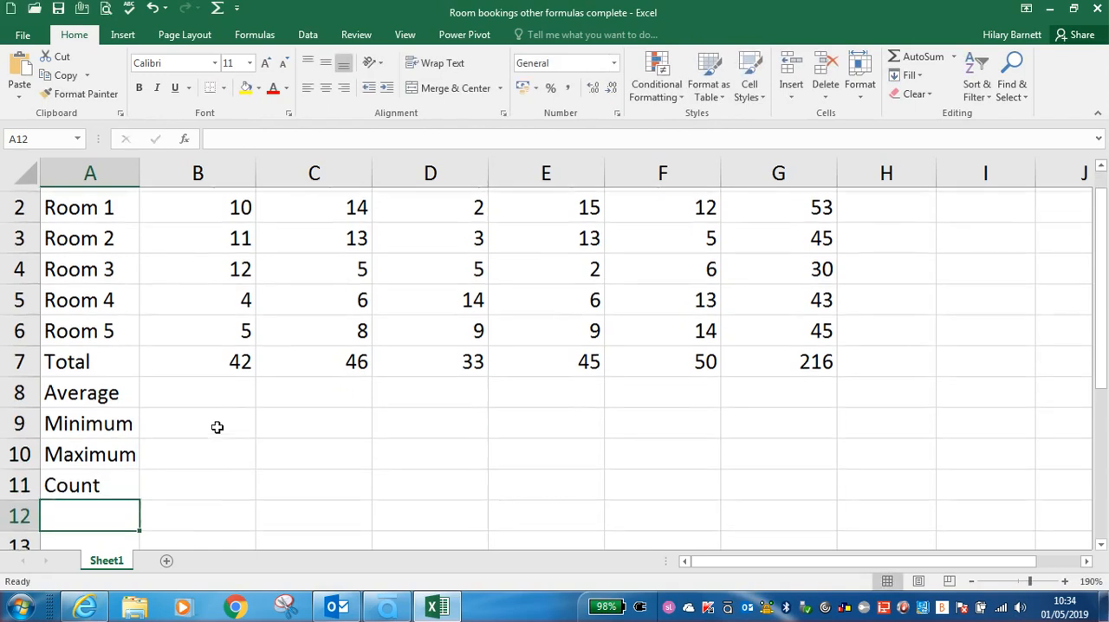
Step: Write an AVERAGE formula in cell B8 by hand for Monday's room bookings, B2:B6
{"action": "scroll", "coordinate": [214, 426], "scroll_direction": "up", "scroll_amount": 1}
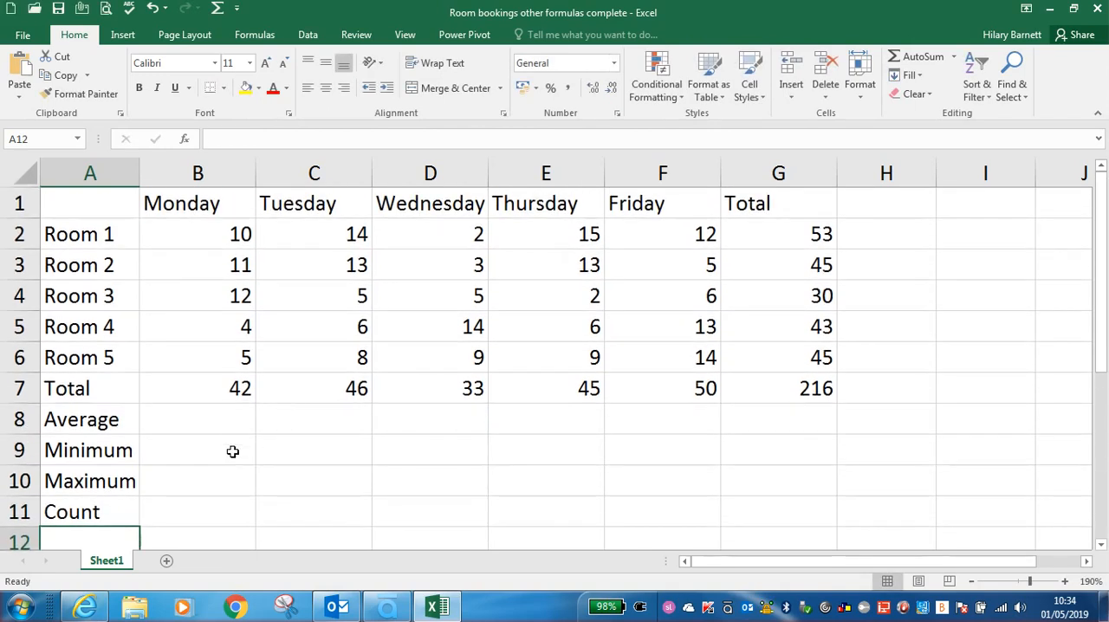
{"action": "left_click", "coordinate": [214, 424]}
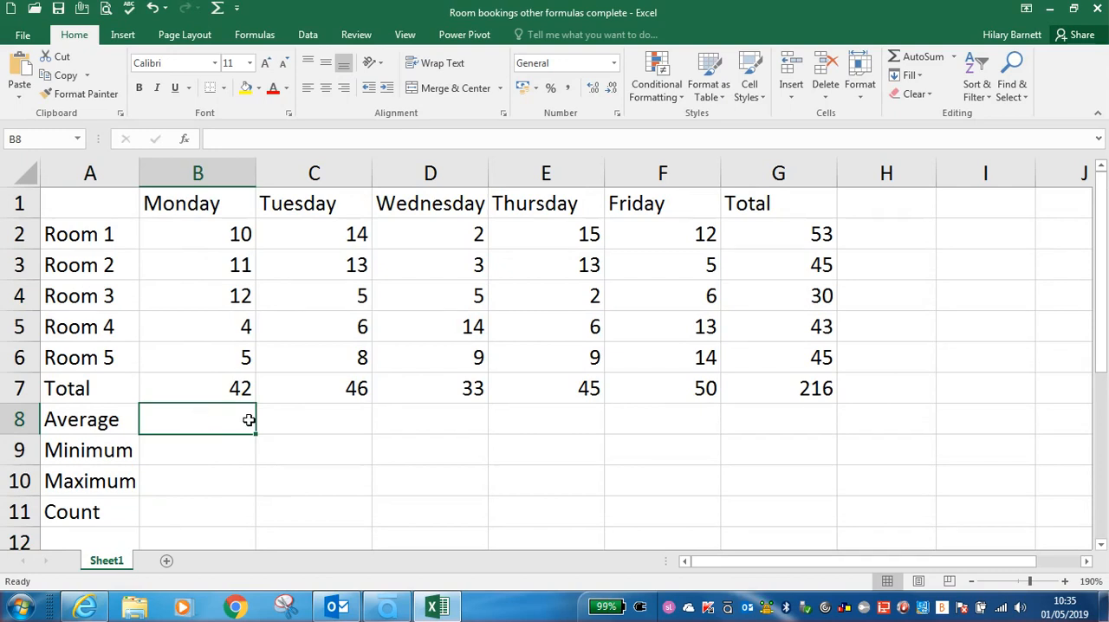
{"action": "type", "text": "="}
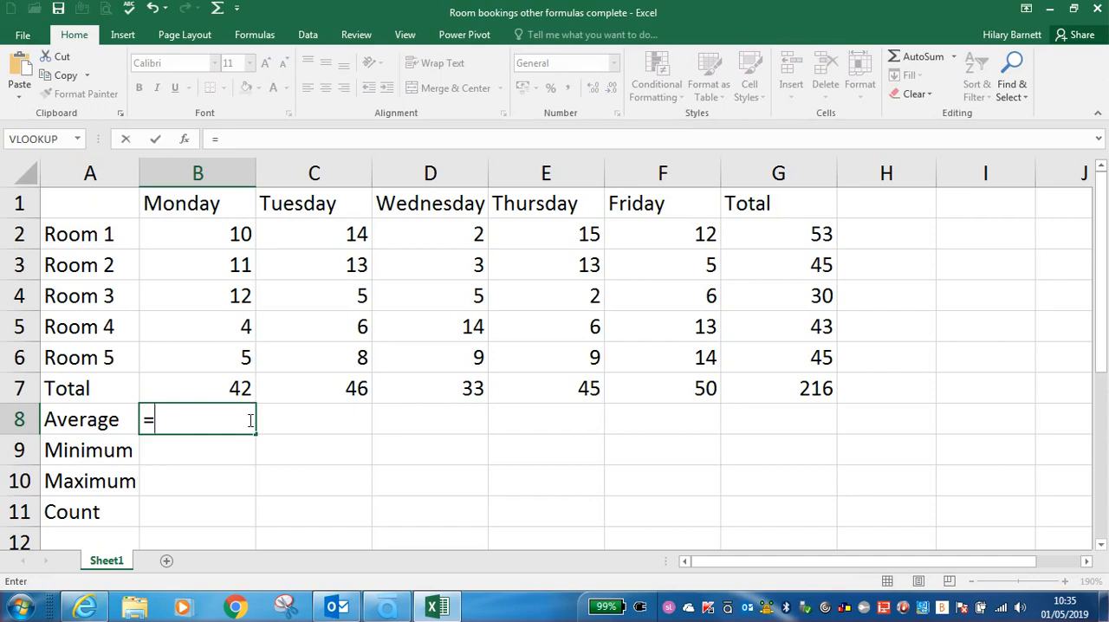
{"action": "type", "text": "average("}
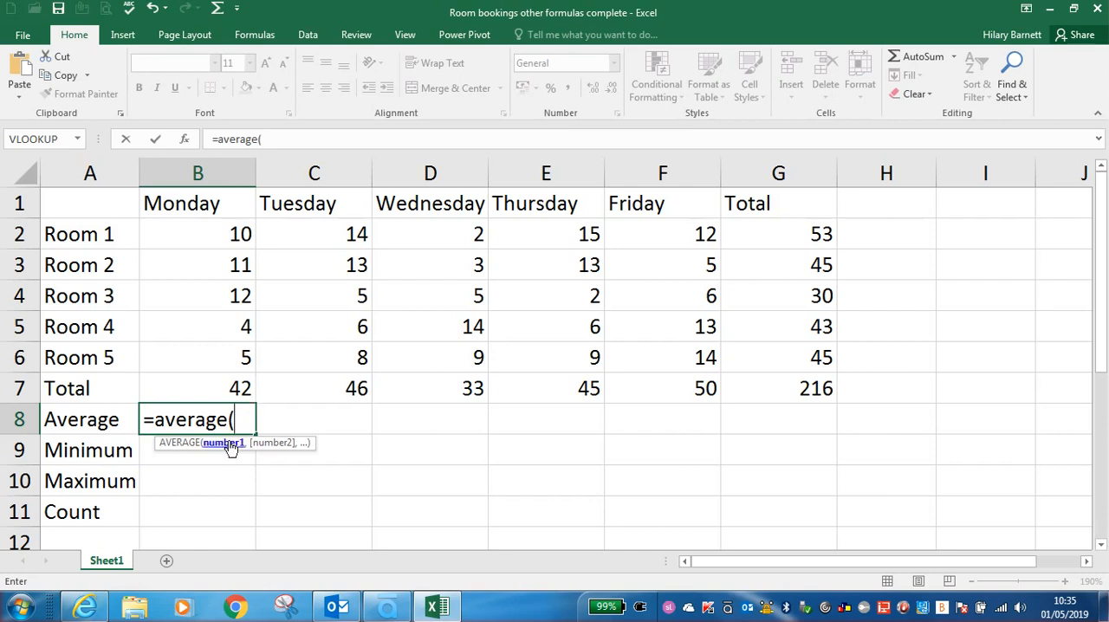
{"action": "left_click", "coordinate": [205, 234]}
{"action": "left_click_drag", "start_coordinate": [205, 235], "coordinate": [191, 350]}
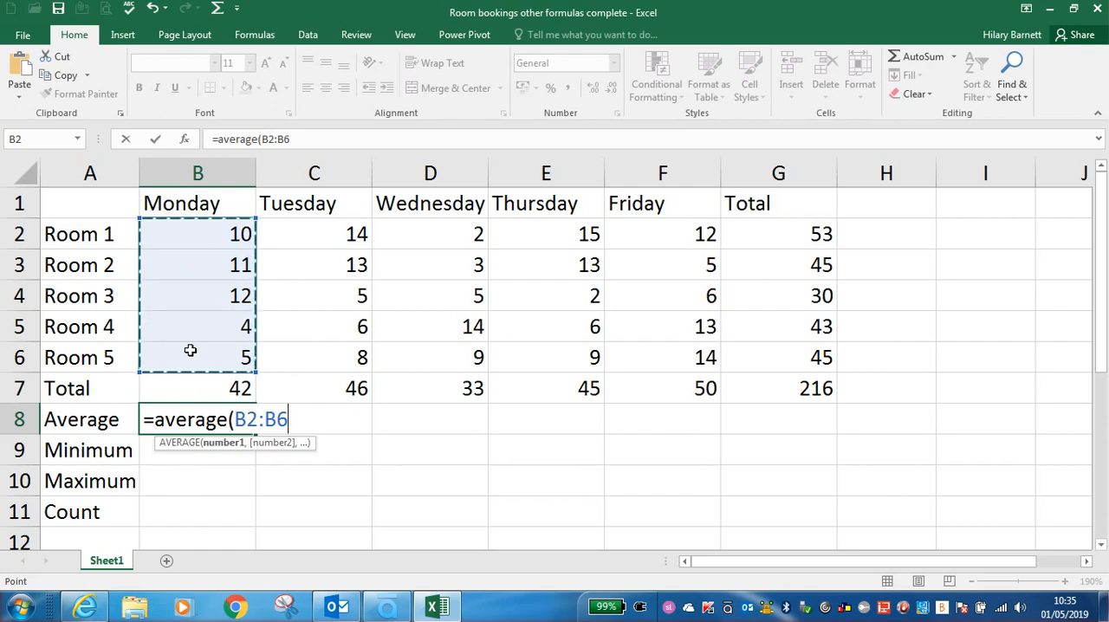
{"action": "key", "text": "Return"}
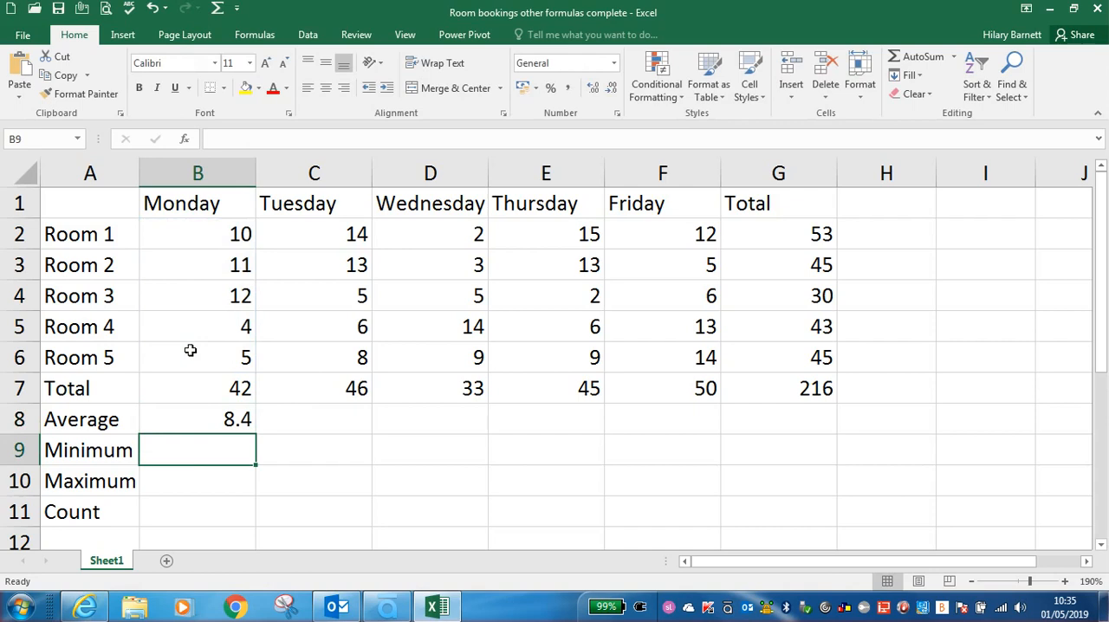
Step: Review the formula in Monday's Average cell B8, and clear the cell
{"action": "double_click", "coordinate": [238, 419]}
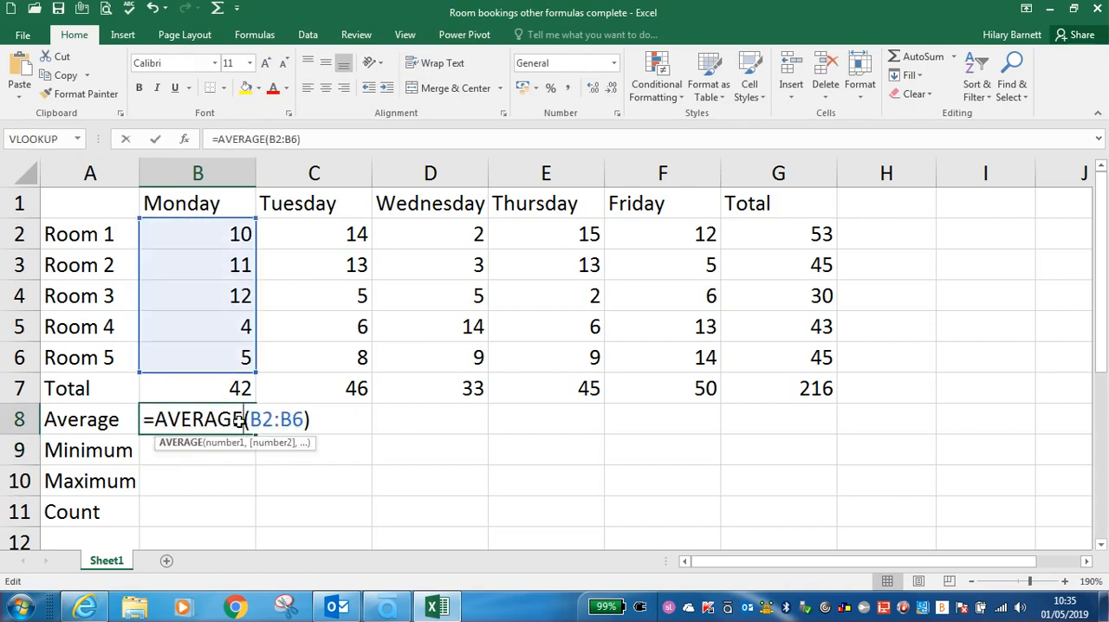
{"action": "left_click", "coordinate": [328, 426]}
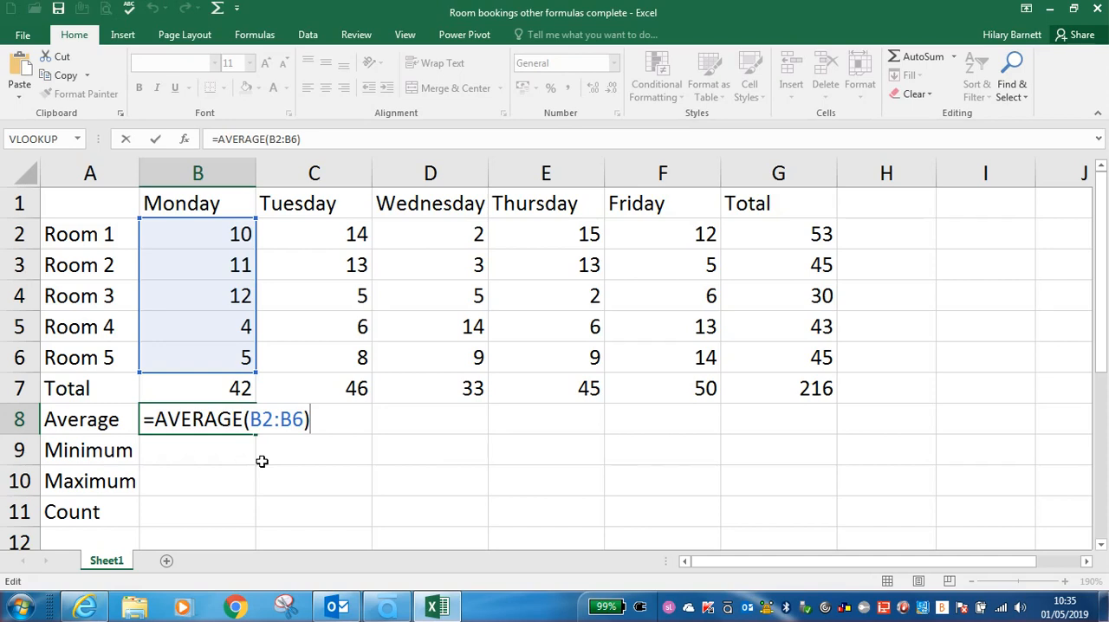
{"action": "key", "text": "Return"}
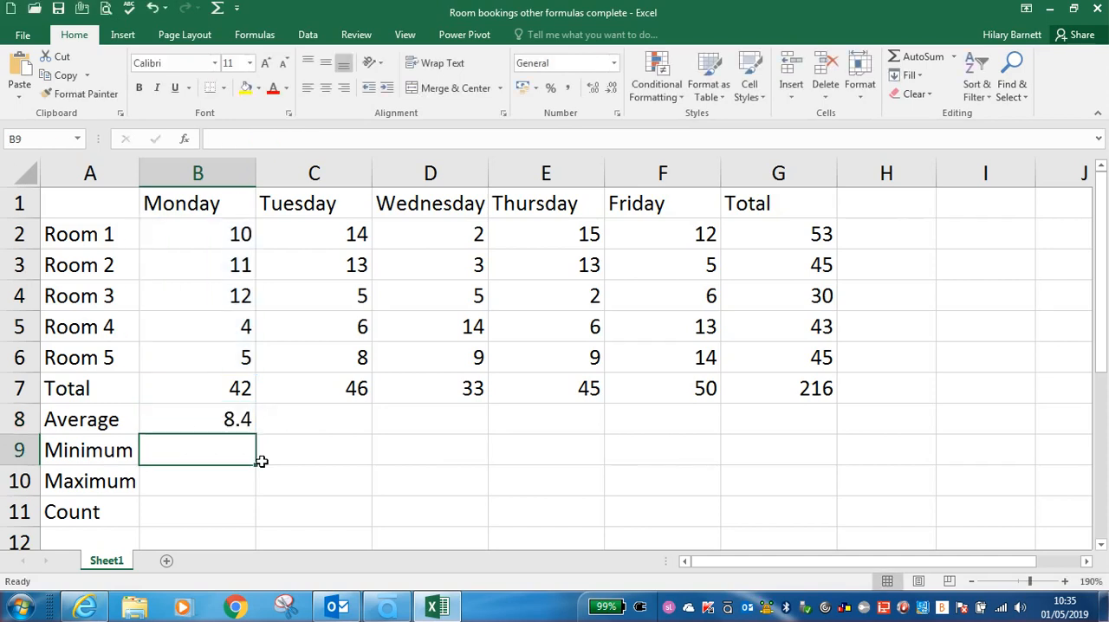
{"action": "key", "text": "Up"}
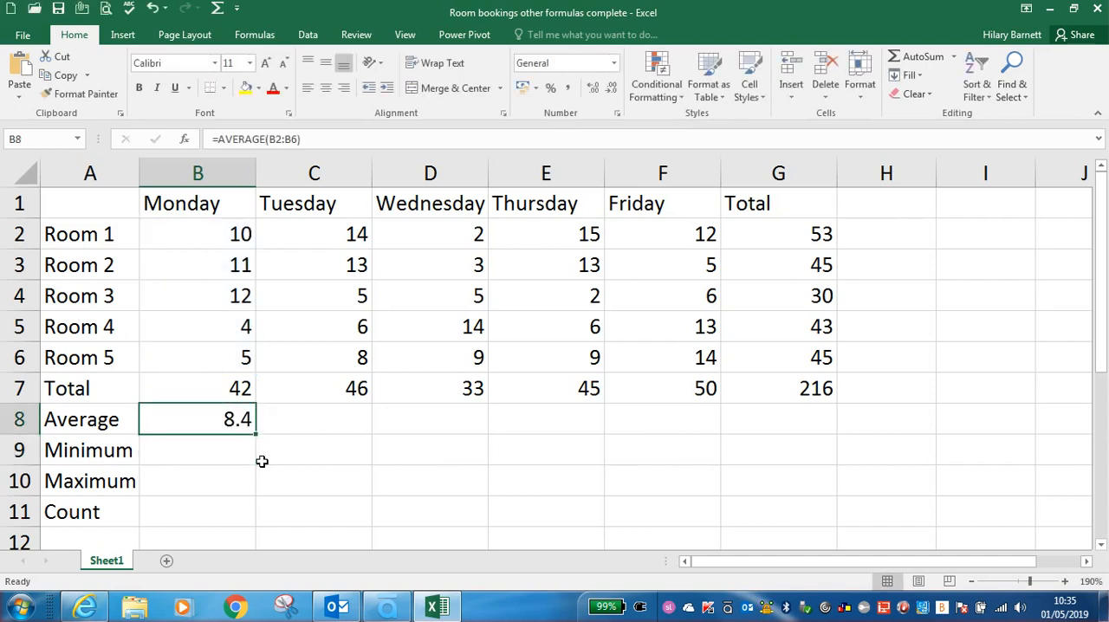
{"action": "key", "text": "Delete"}
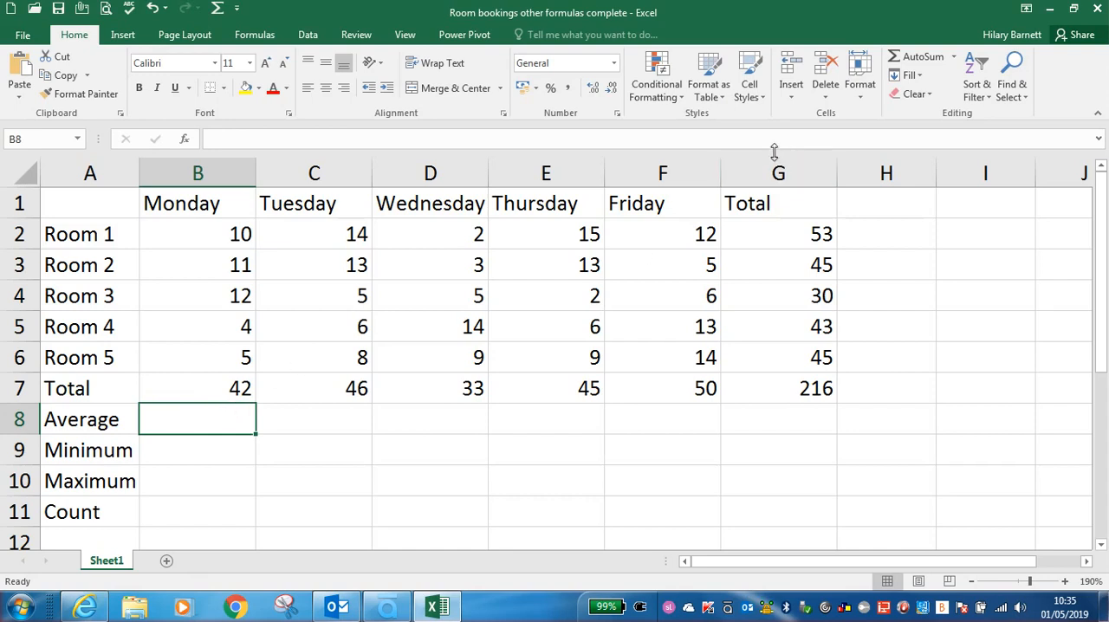
Step: Insert AutoSum's Average function in B8 for the range B2:B6, and fill it across to G8
{"action": "left_click", "coordinate": [954, 57]}
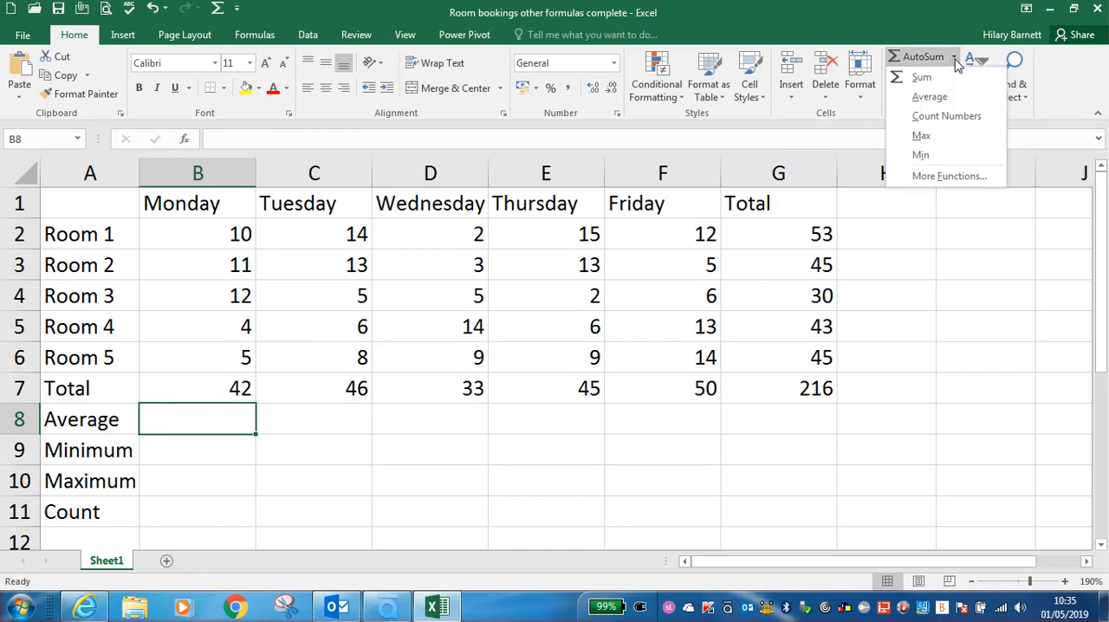
{"action": "left_click", "coordinate": [930, 97]}
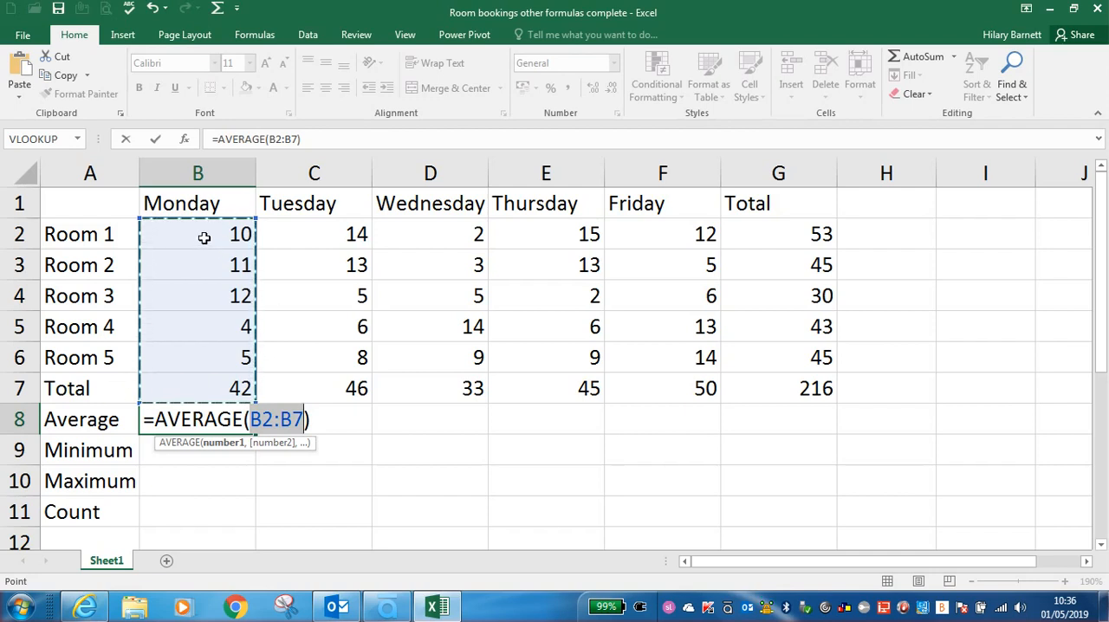
{"action": "left_click_drag", "start_coordinate": [203, 237], "coordinate": [195, 352]}
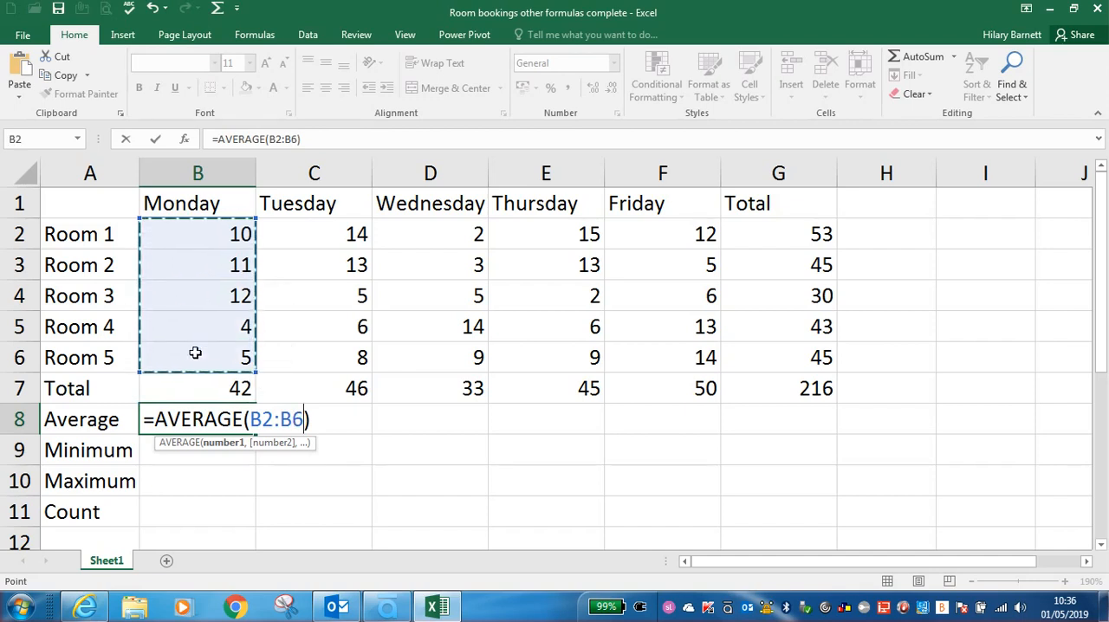
{"action": "key", "text": "Return"}
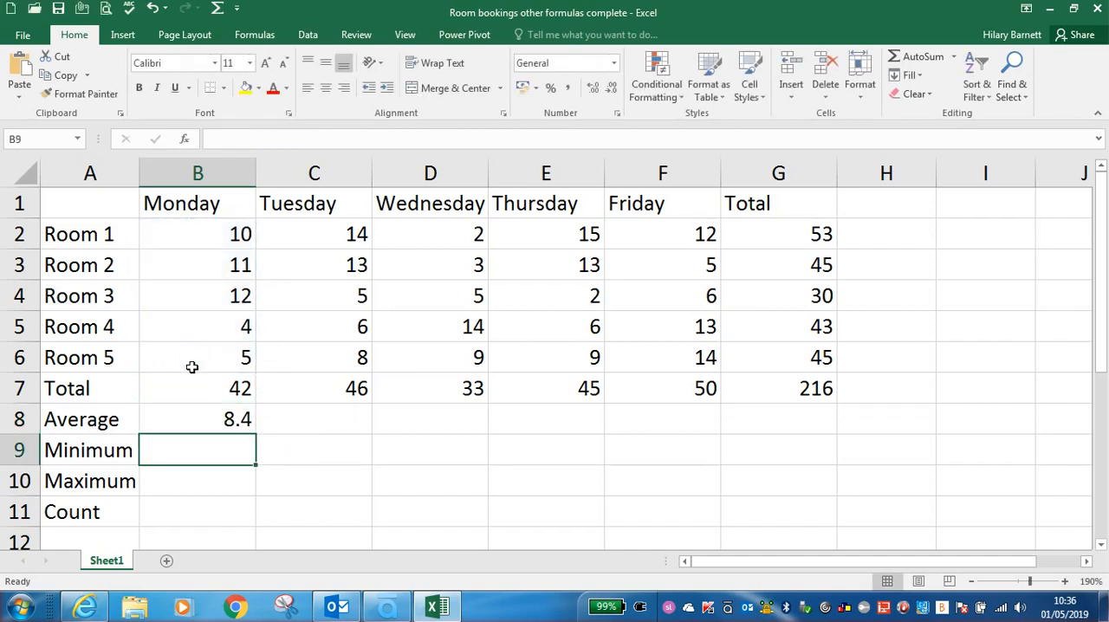
{"action": "left_click", "coordinate": [195, 418]}
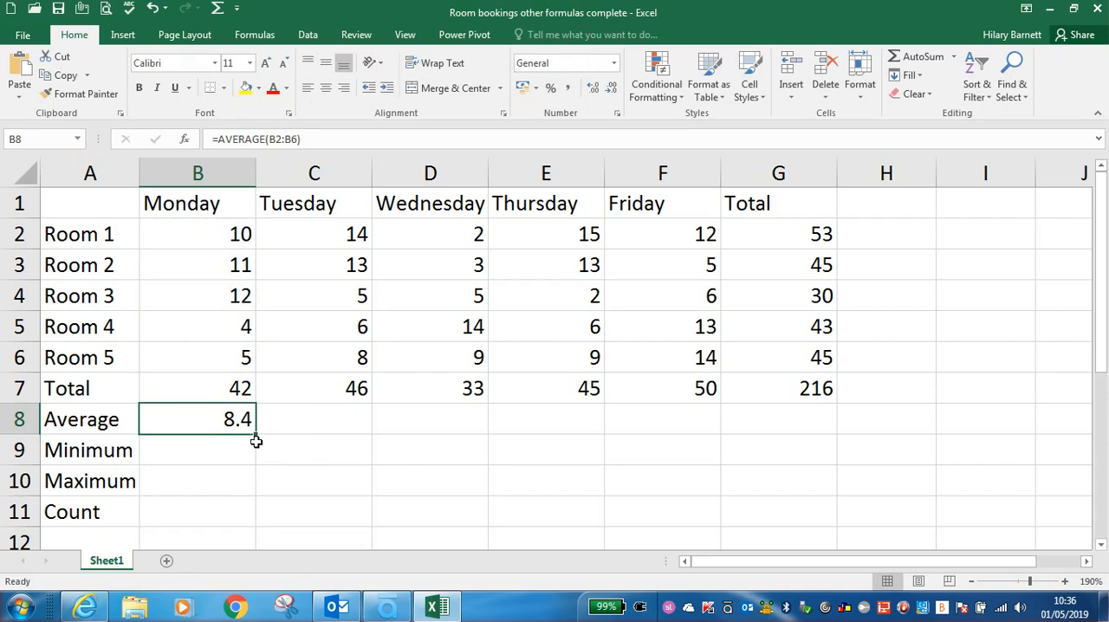
{"action": "left_click_drag", "start_coordinate": [256, 436], "coordinate": [802, 423]}
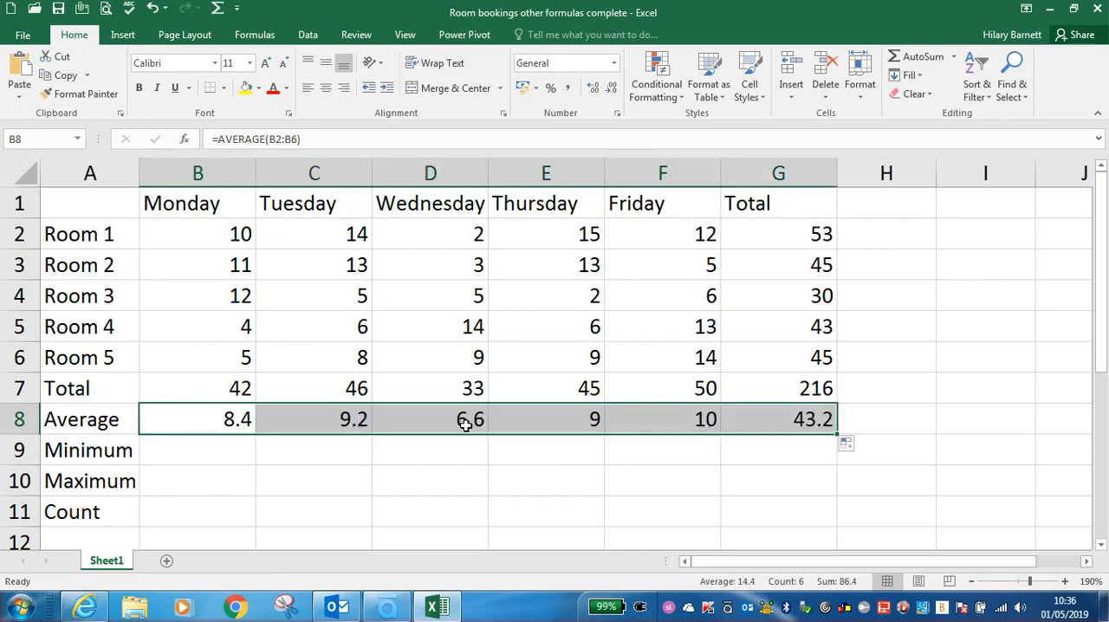
Step: Write a MIN formula in cell B9 for Monday's room bookings, B2:B6
{"action": "left_click", "coordinate": [208, 451]}
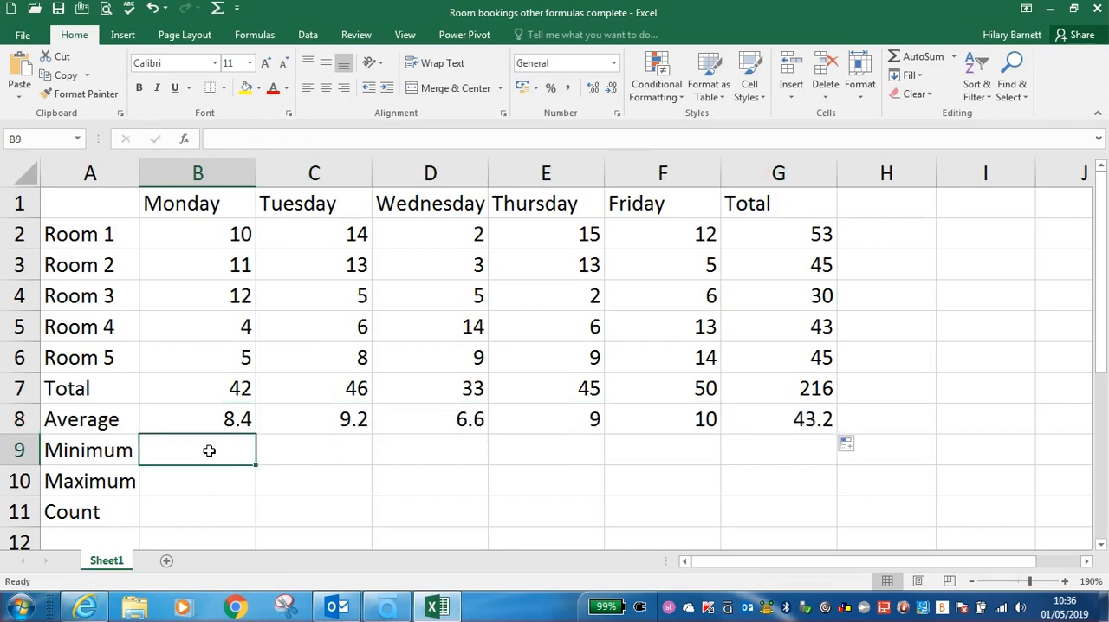
{"action": "type", "text": "="}
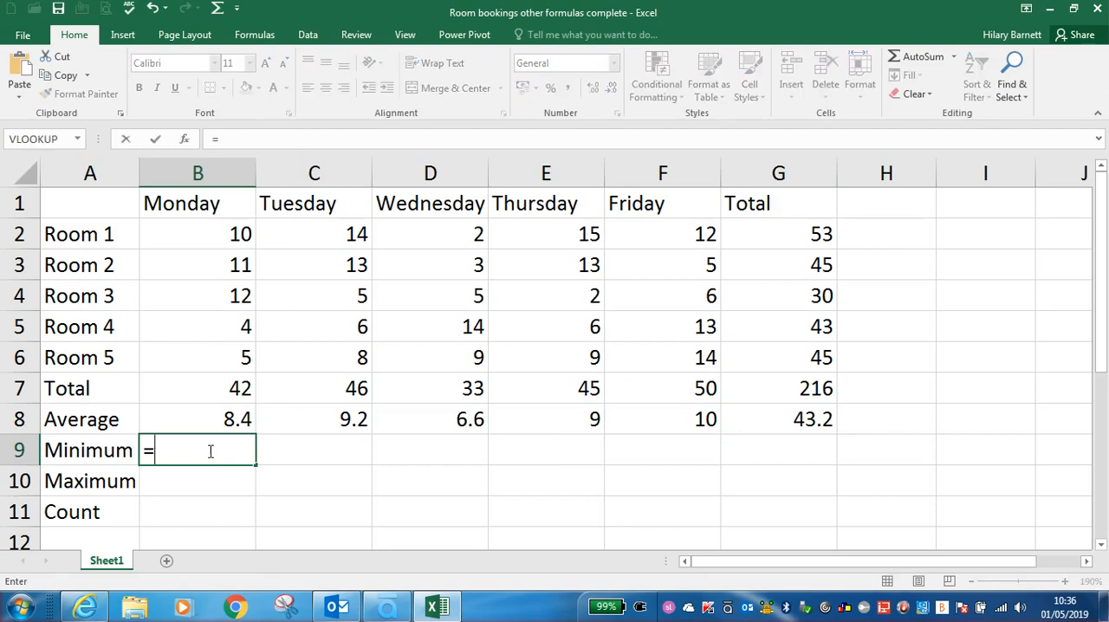
{"action": "type", "text": "min("}
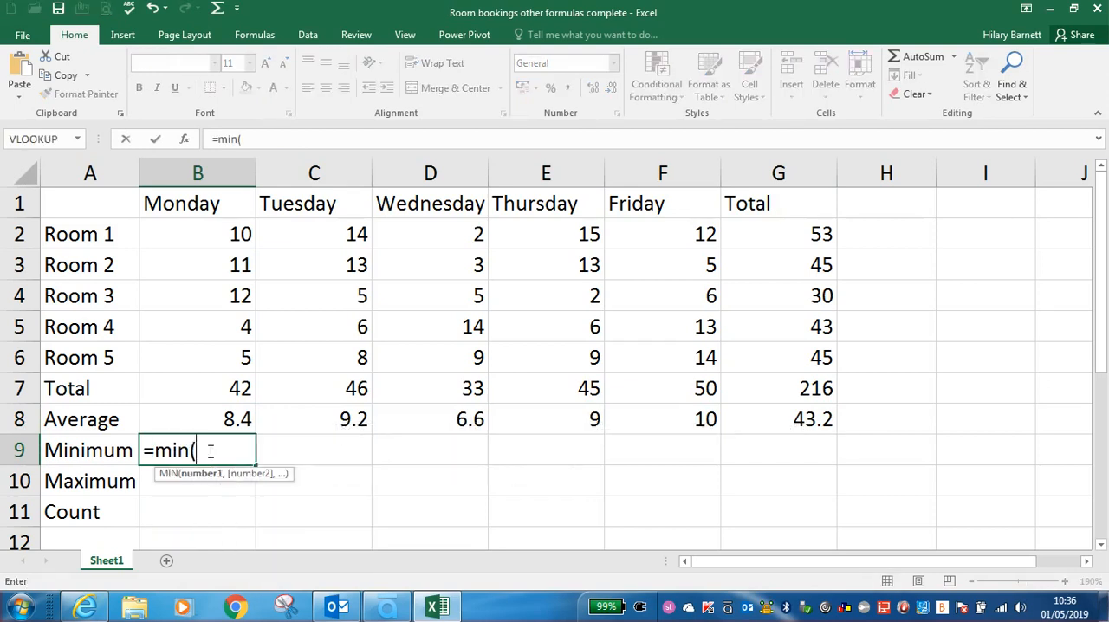
{"action": "left_click", "coordinate": [169, 232]}
{"action": "left_click_drag", "start_coordinate": [169, 232], "coordinate": [162, 355]}
{"action": "key", "text": "Return"}
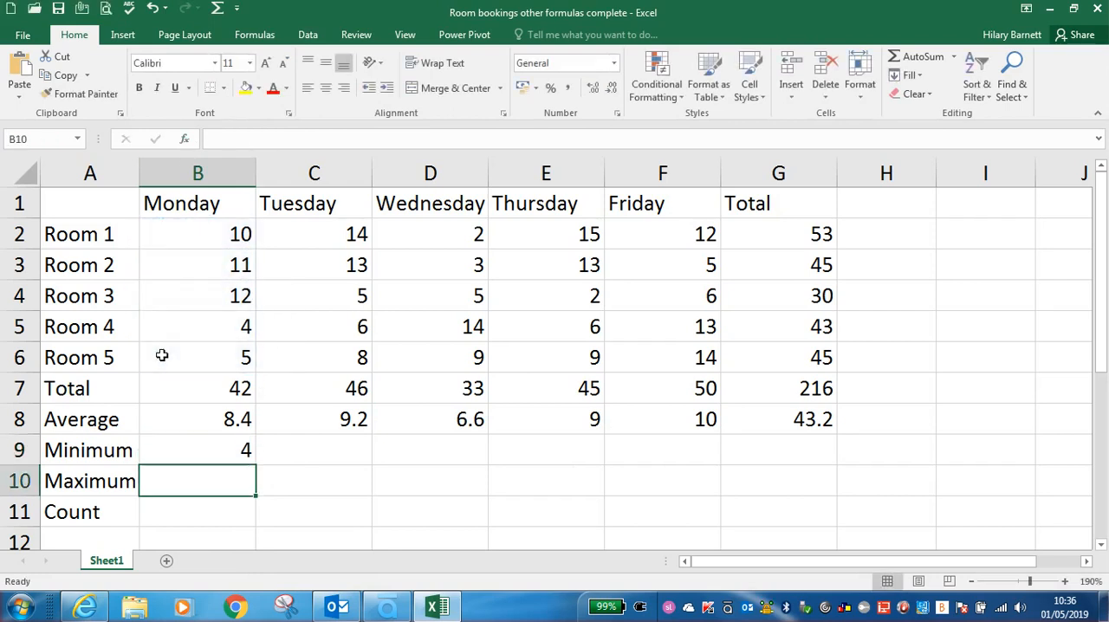
{"action": "left_click", "coordinate": [205, 449]}
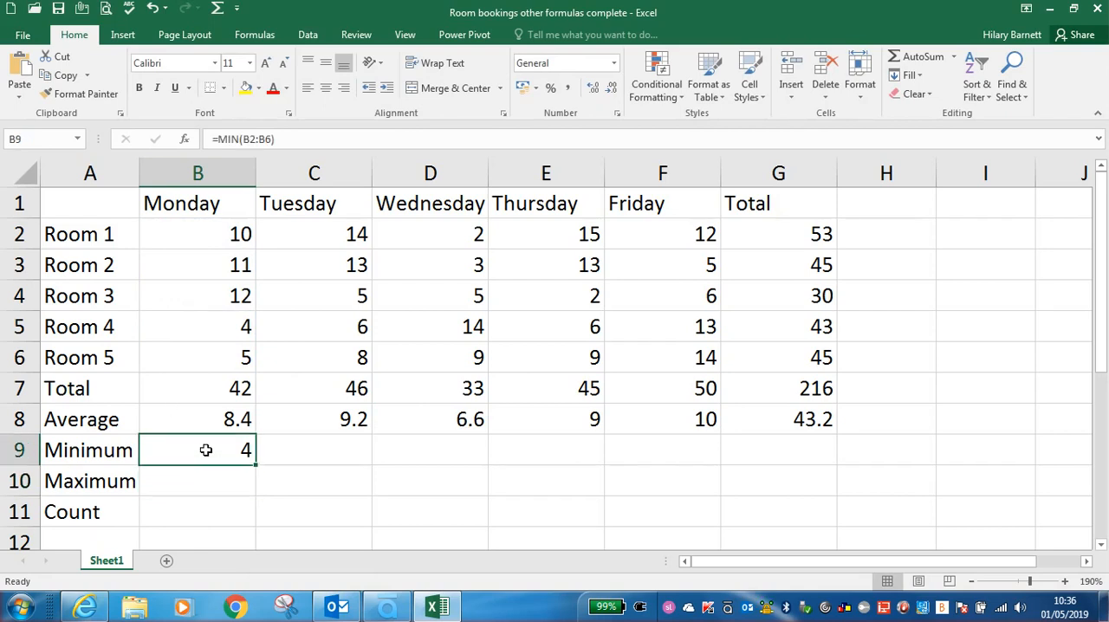
Step: Fill Monday's MIN formula across from B9 to G9, and insert AutoSum's Max function in B10 for the range B2:B6
{"action": "left_click_drag", "start_coordinate": [255, 466], "coordinate": [828, 463]}
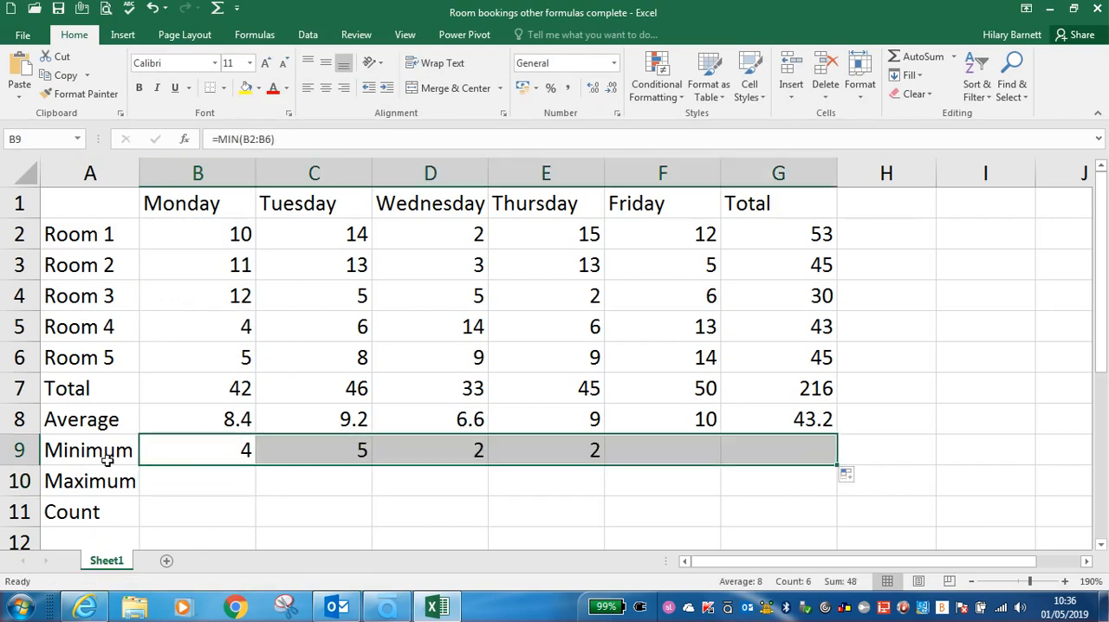
{"action": "left_click", "coordinate": [179, 479]}
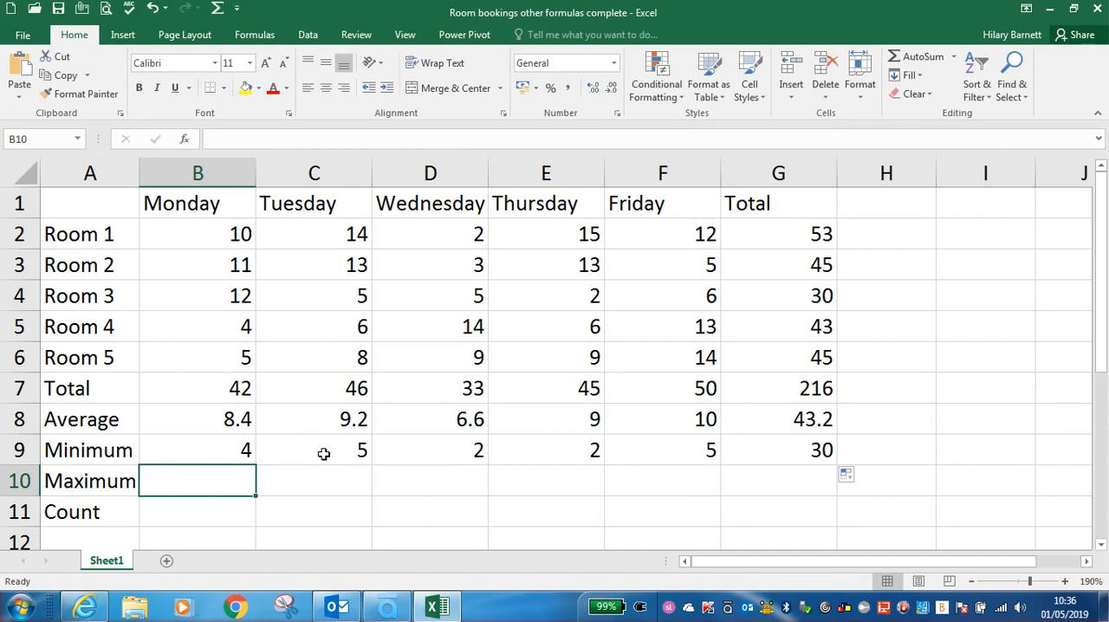
{"action": "left_click", "coordinate": [954, 58]}
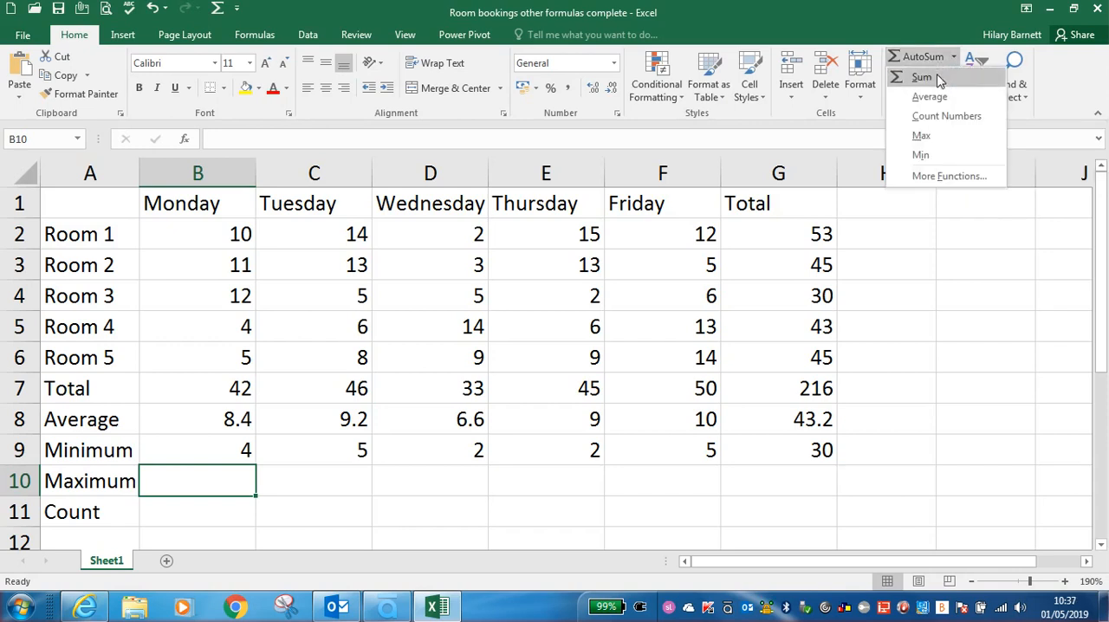
{"action": "left_click", "coordinate": [941, 136]}
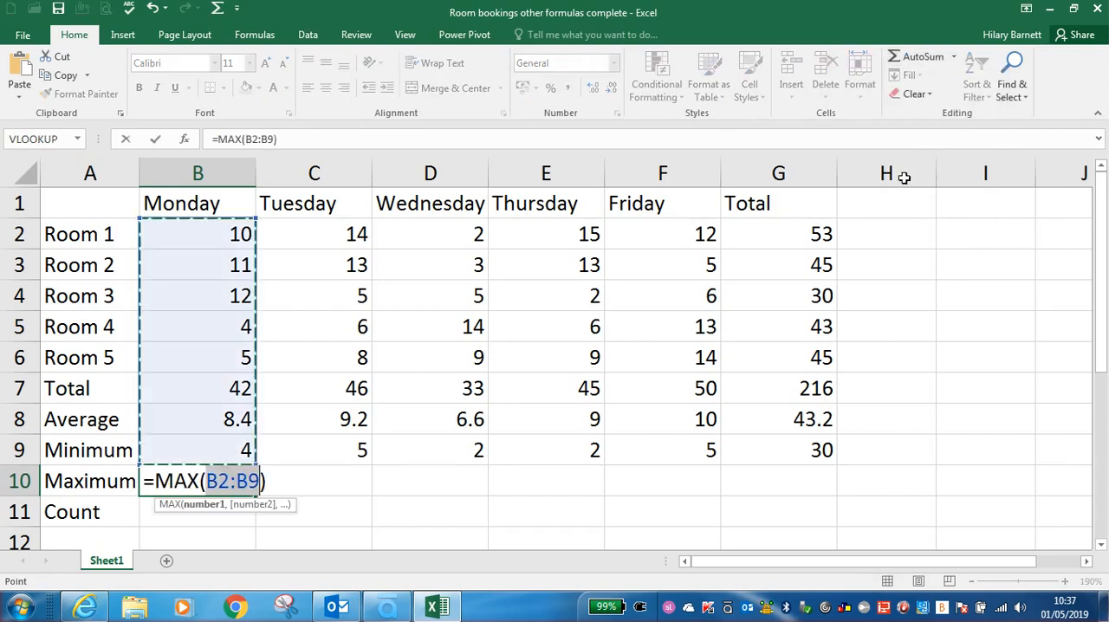
{"action": "left_click_drag", "start_coordinate": [227, 231], "coordinate": [217, 354]}
{"action": "key", "text": "Return"}
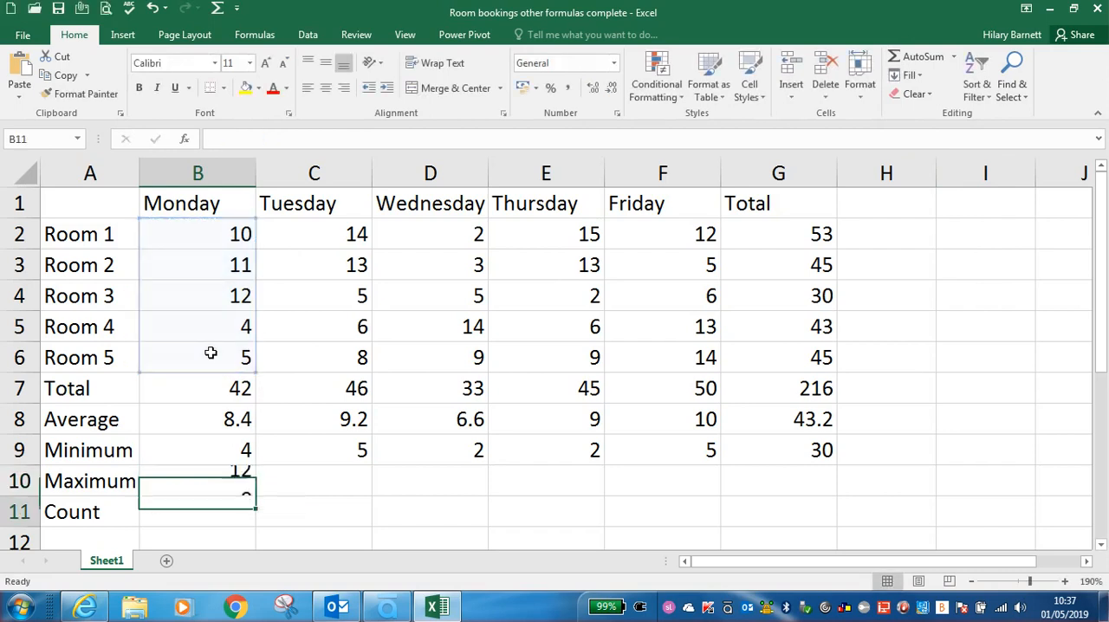
Step: Fill Monday's MAX formula from B10 across the Maximum row to G10
{"action": "left_click", "coordinate": [203, 483]}
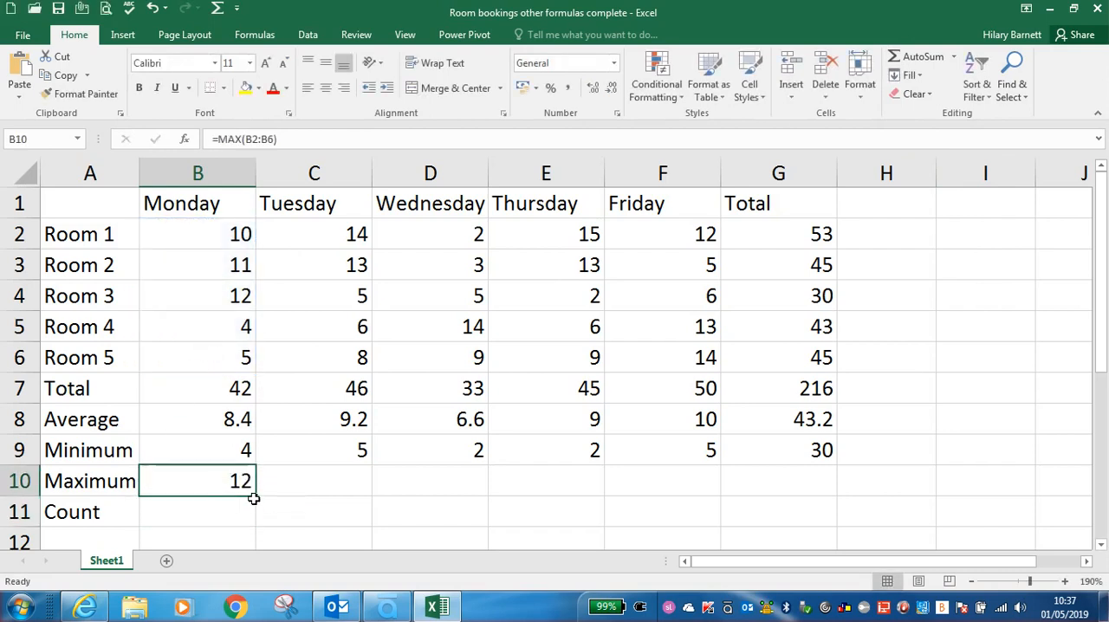
{"action": "left_click_drag", "start_coordinate": [255, 495], "coordinate": [413, 491]}
{"action": "left_click_drag", "start_coordinate": [652, 497], "coordinate": [831, 496]}
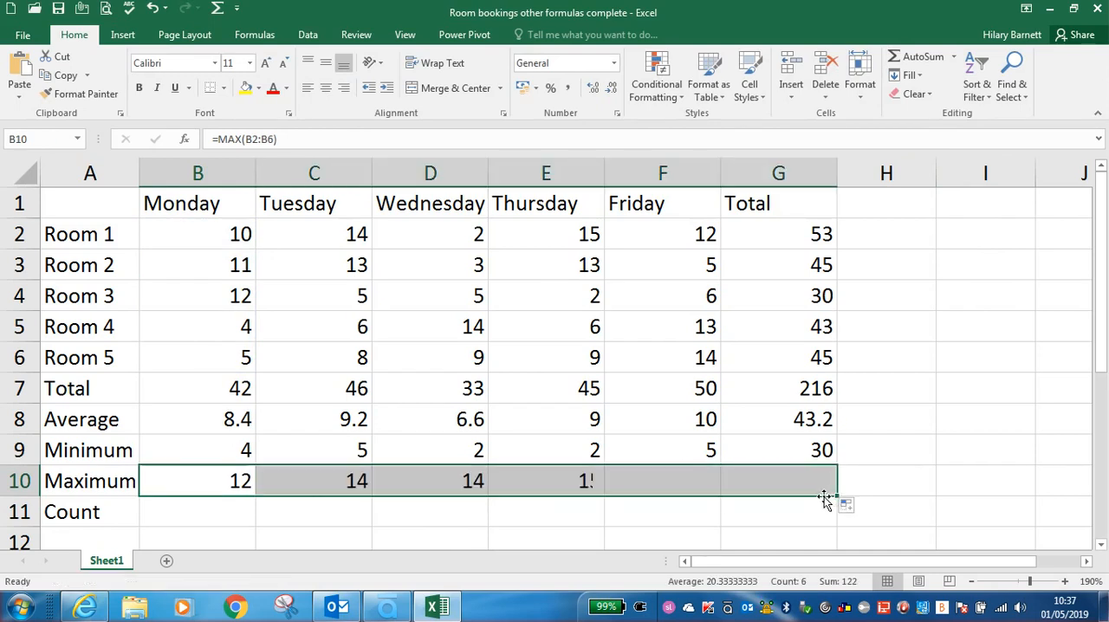
Step: Insert AutoSum's Count Numbers function in B11 for the range B2:B6, and fill it across to G11
{"action": "left_click", "coordinate": [213, 514]}
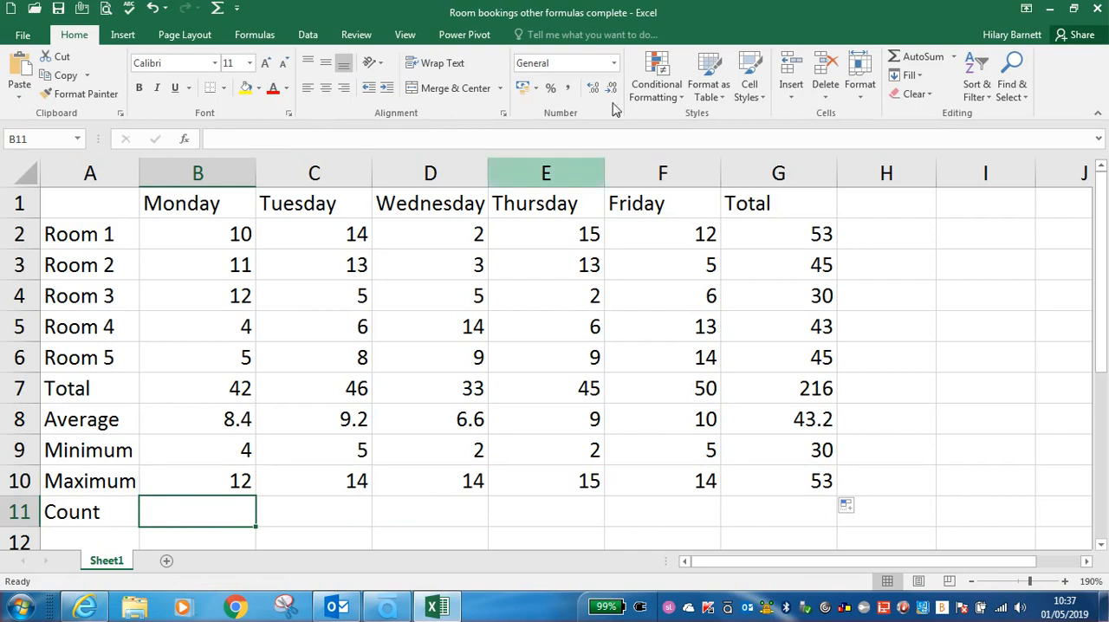
{"action": "left_click", "coordinate": [955, 60]}
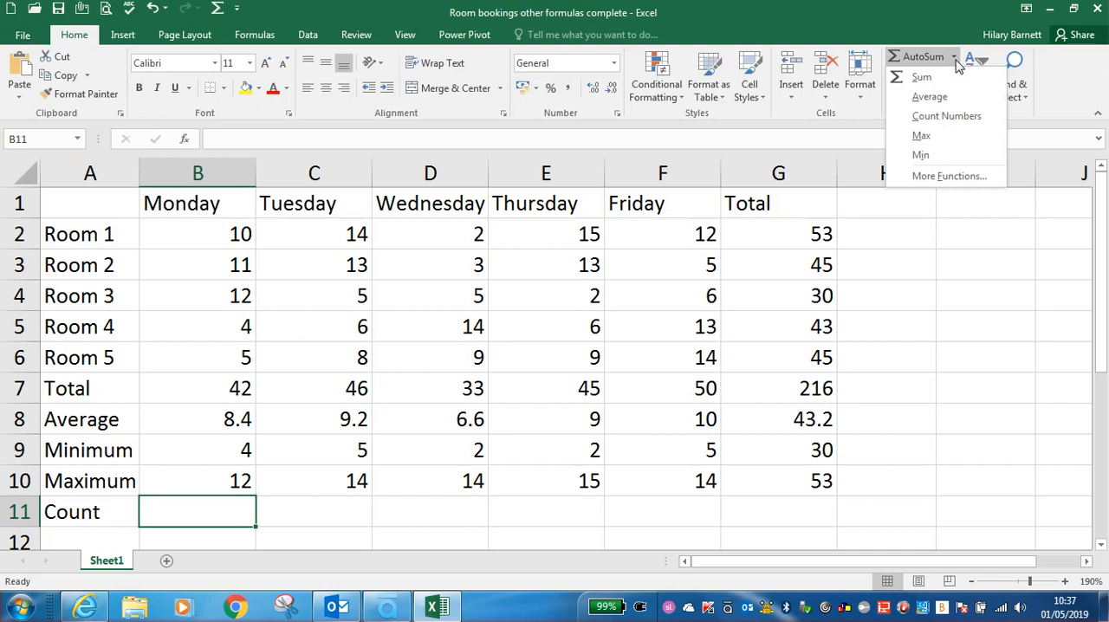
{"action": "left_click", "coordinate": [941, 118]}
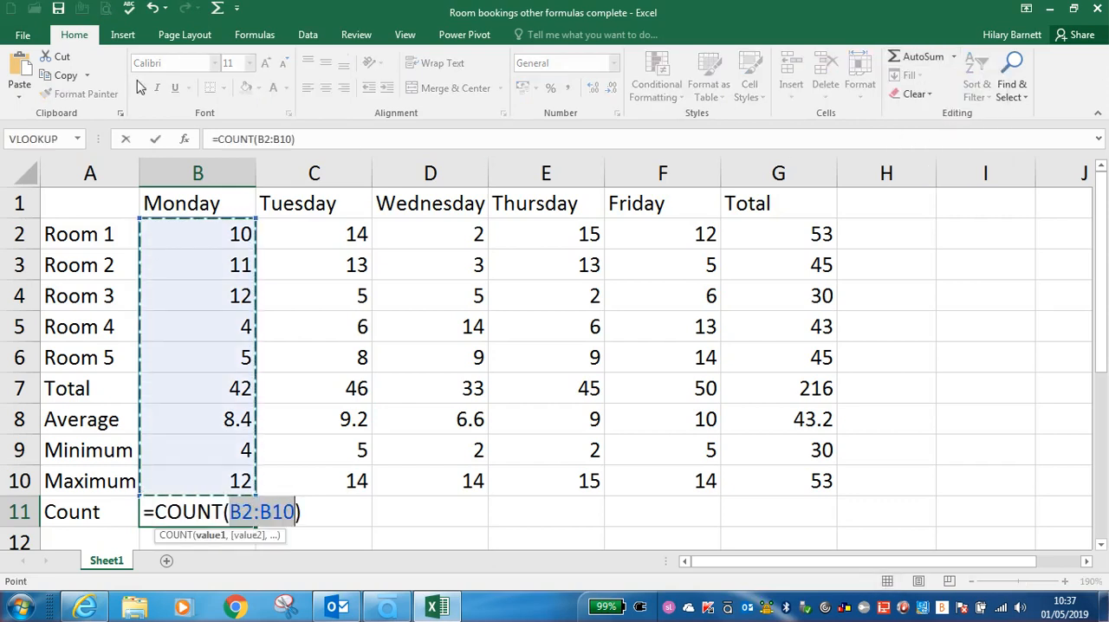
{"action": "left_click_drag", "start_coordinate": [178, 227], "coordinate": [200, 364]}
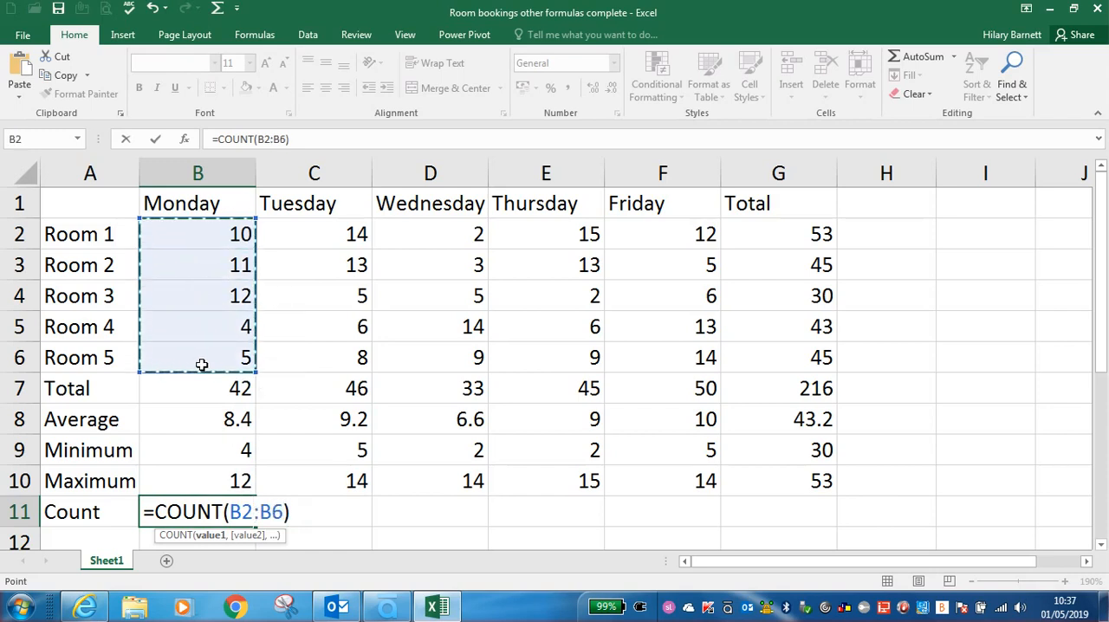
{"action": "key", "text": "Return"}
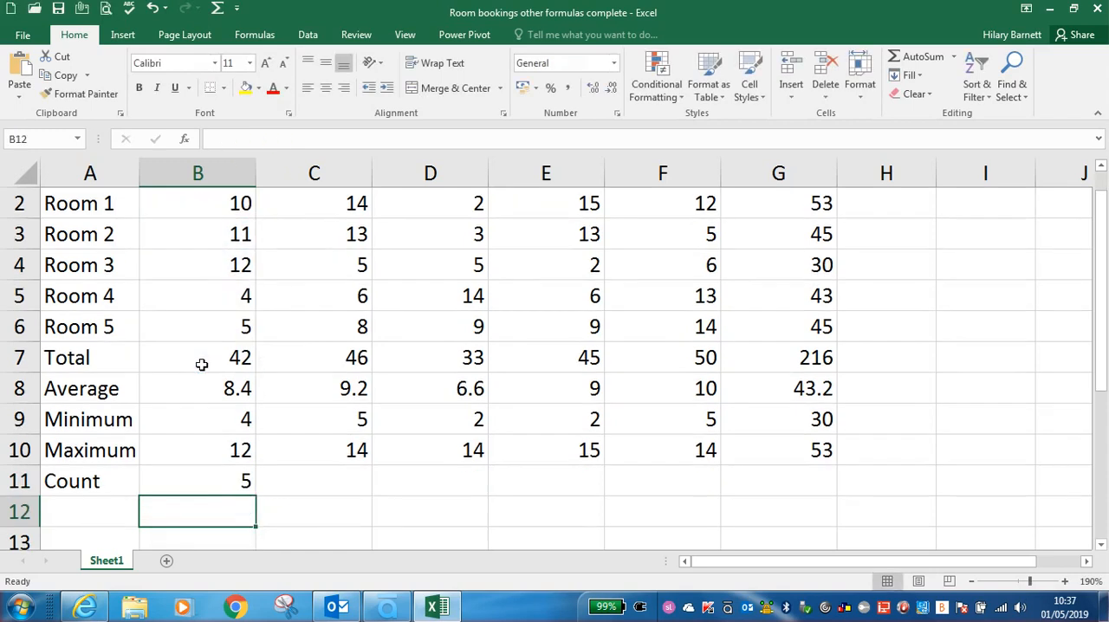
{"action": "left_click", "coordinate": [180, 476]}
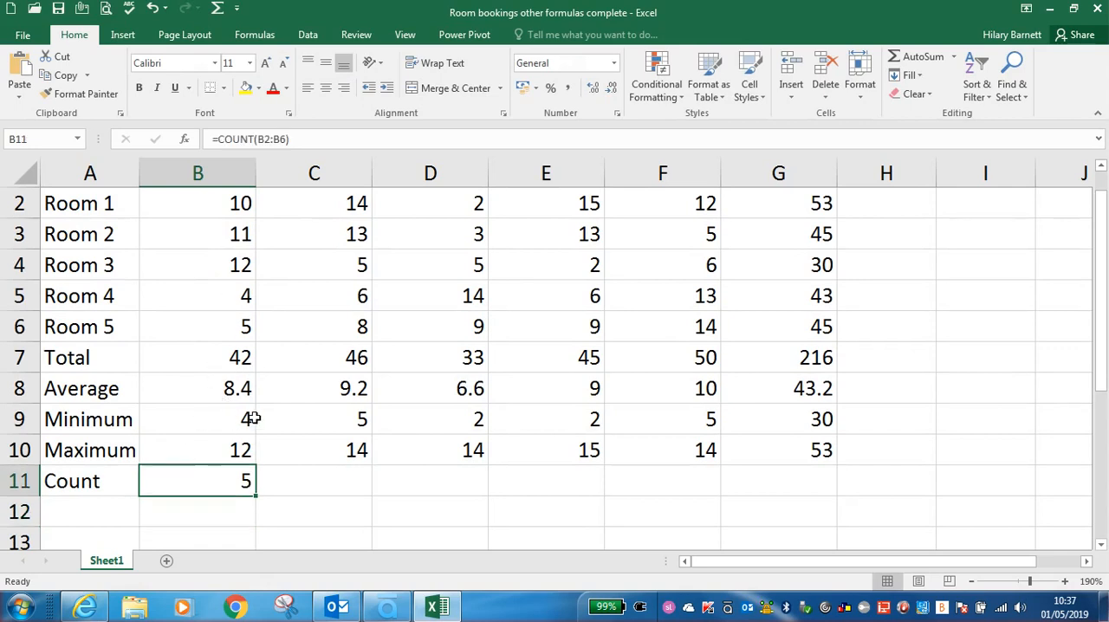
{"action": "scroll", "coordinate": [282, 414], "scroll_direction": "up", "scroll_amount": 1}
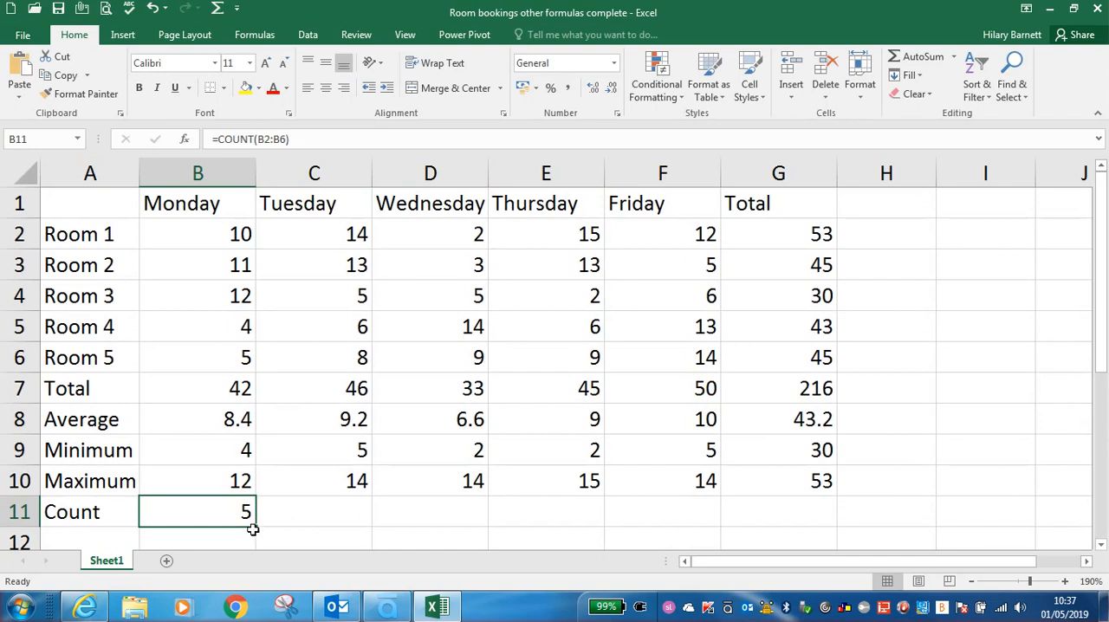
{"action": "left_click_drag", "start_coordinate": [256, 525], "coordinate": [797, 518]}
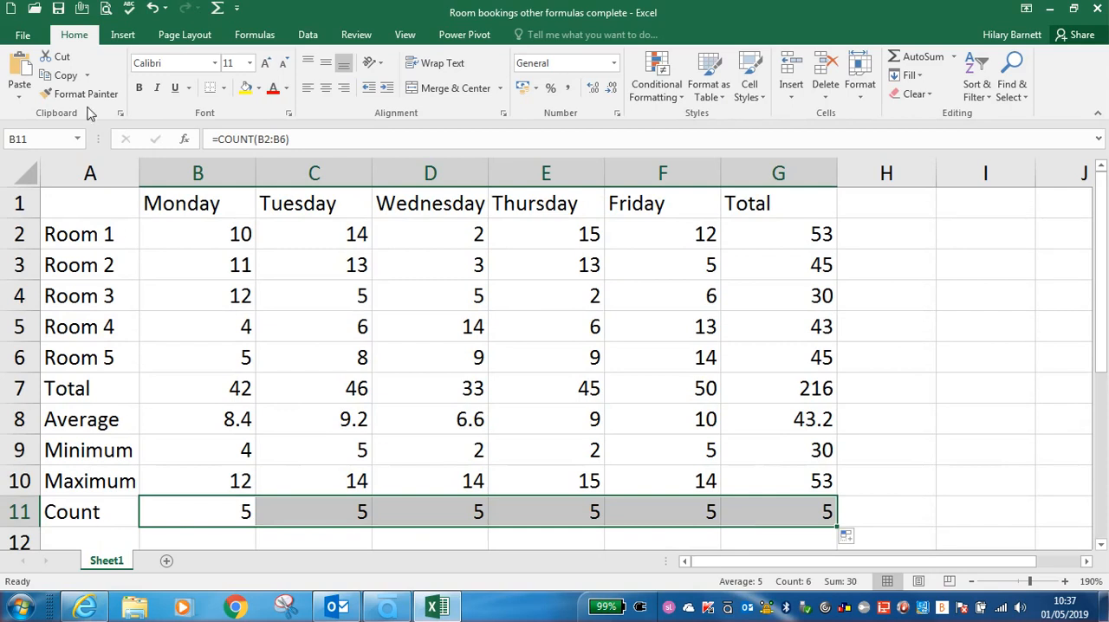
{"action": "left_click", "coordinate": [79, 201]}
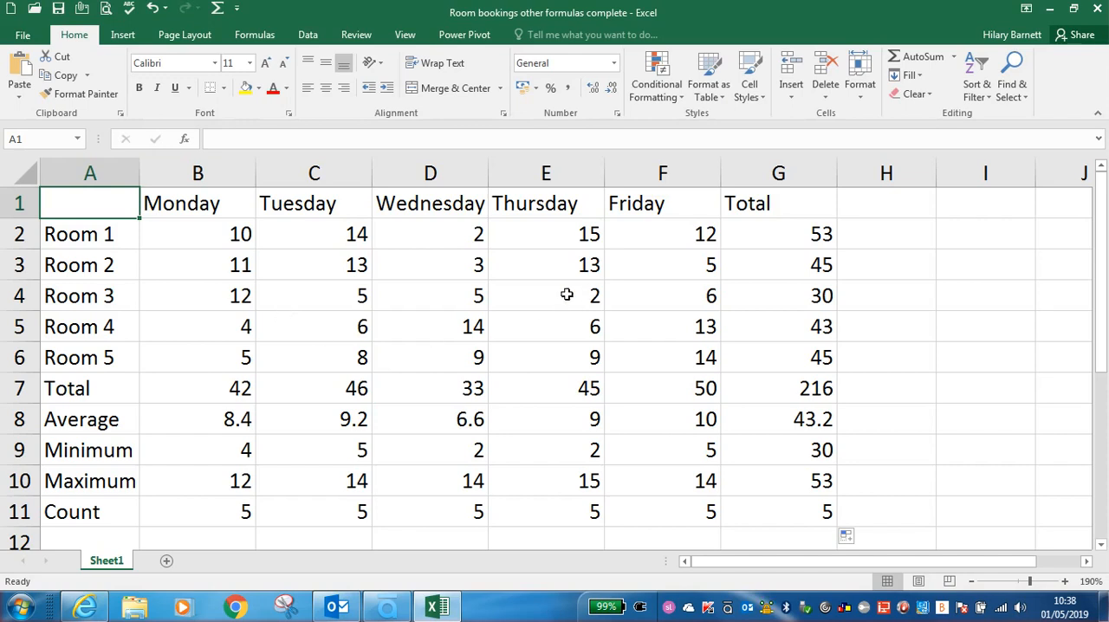
Step: Enter the column heading Average in cell H1, beside the Total heading
{"action": "left_click", "coordinate": [878, 205]}
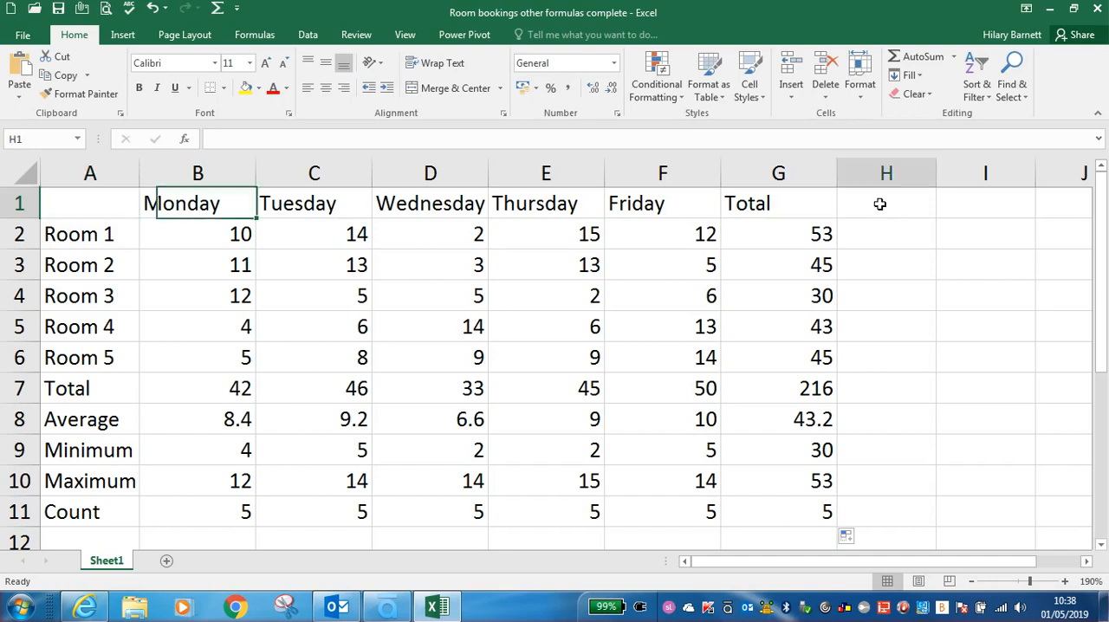
{"action": "type", "text": "Average"}
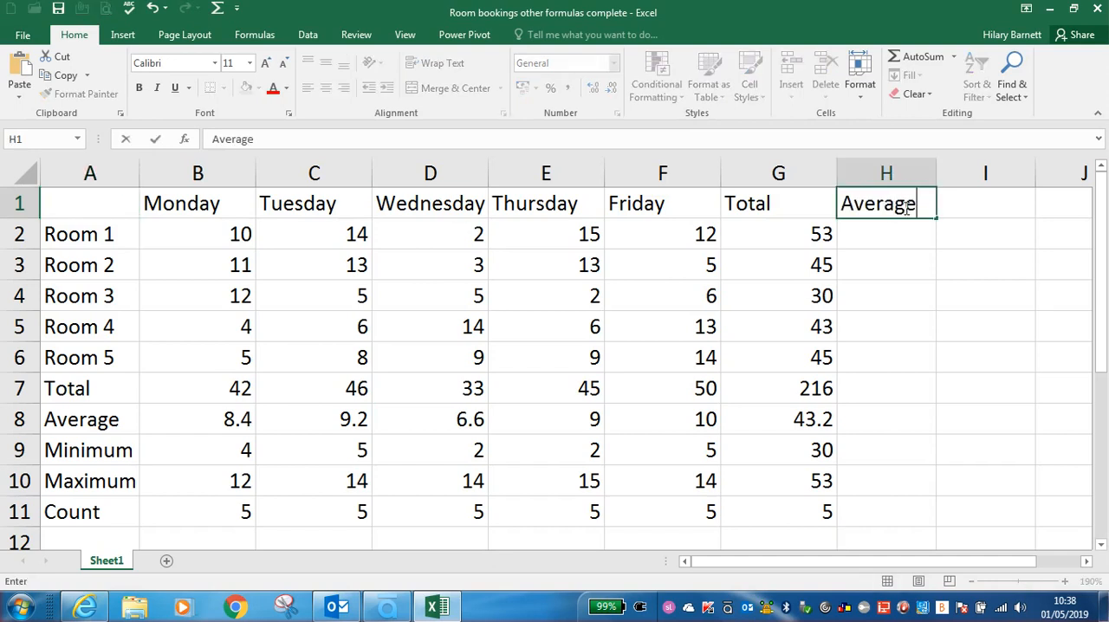
{"action": "key", "text": "Return"}
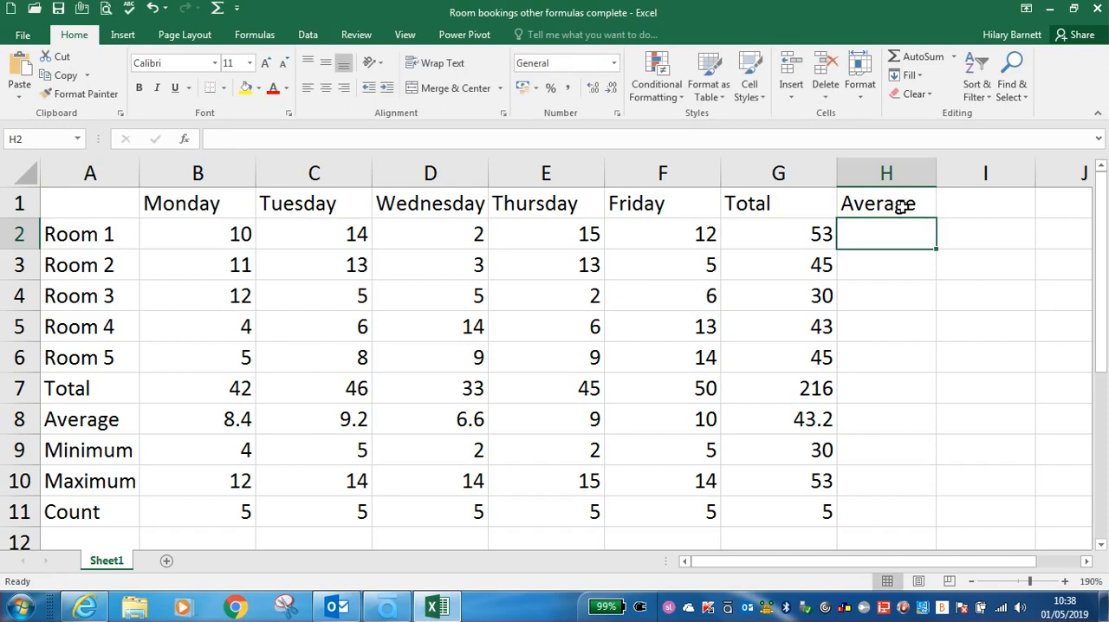
Step: Insert AutoSum's Average function in H2 for Room 1's bookings, B2:F2, fill it down to H10, and return to cell A1
{"action": "left_click", "coordinate": [955, 58]}
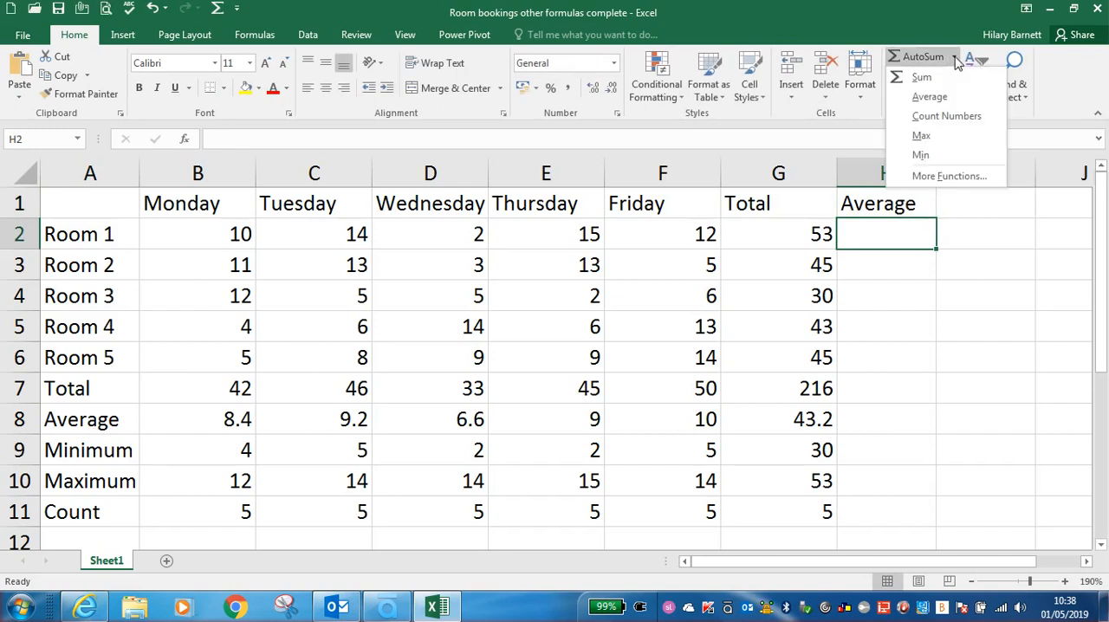
{"action": "left_click", "coordinate": [930, 97]}
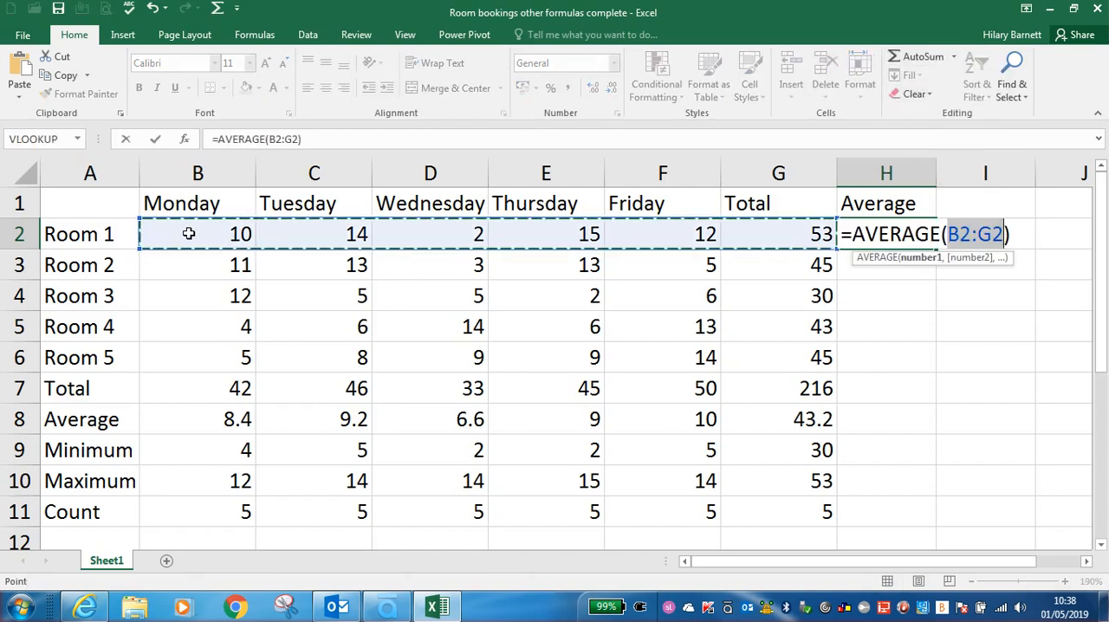
{"action": "left_click", "coordinate": [221, 231]}
{"action": "left_click_drag", "start_coordinate": [257, 234], "coordinate": [638, 230]}
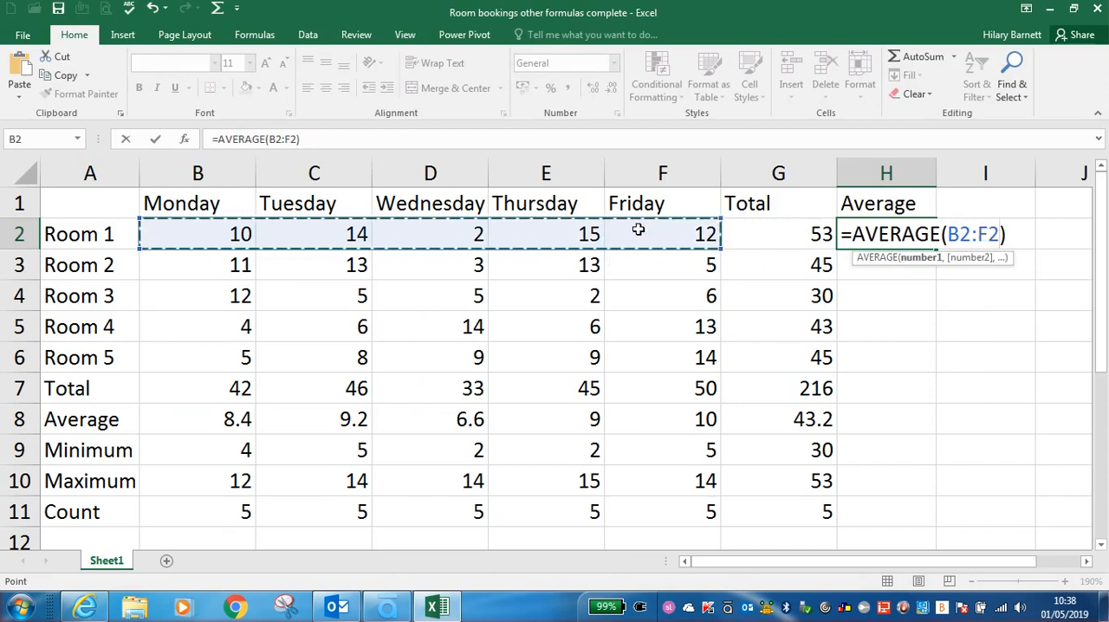
{"action": "key", "text": "Return"}
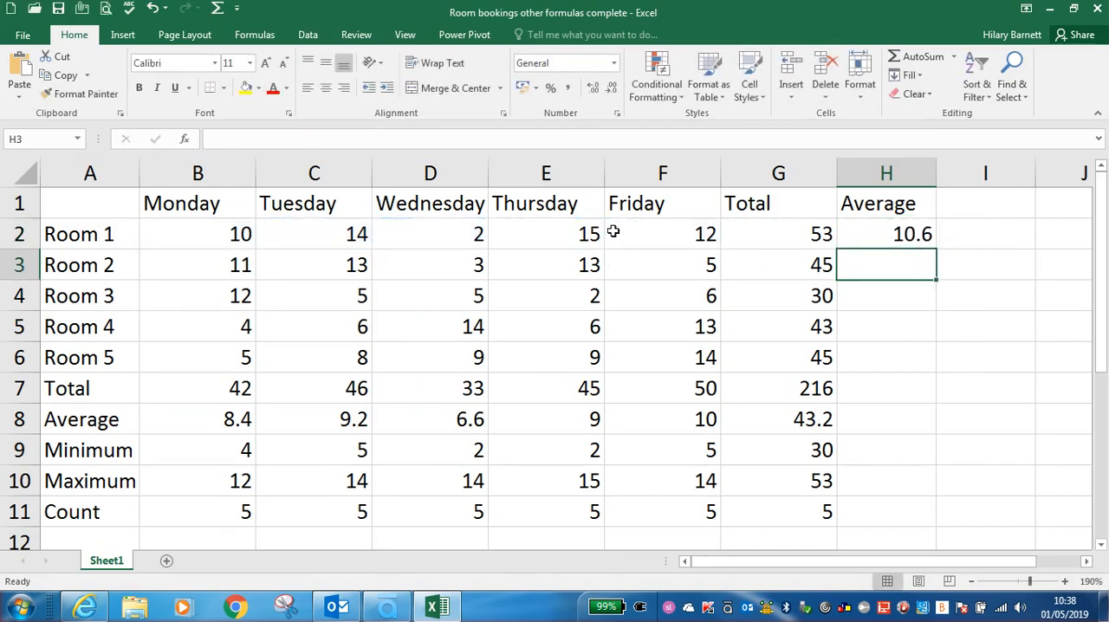
{"action": "left_click", "coordinate": [875, 236]}
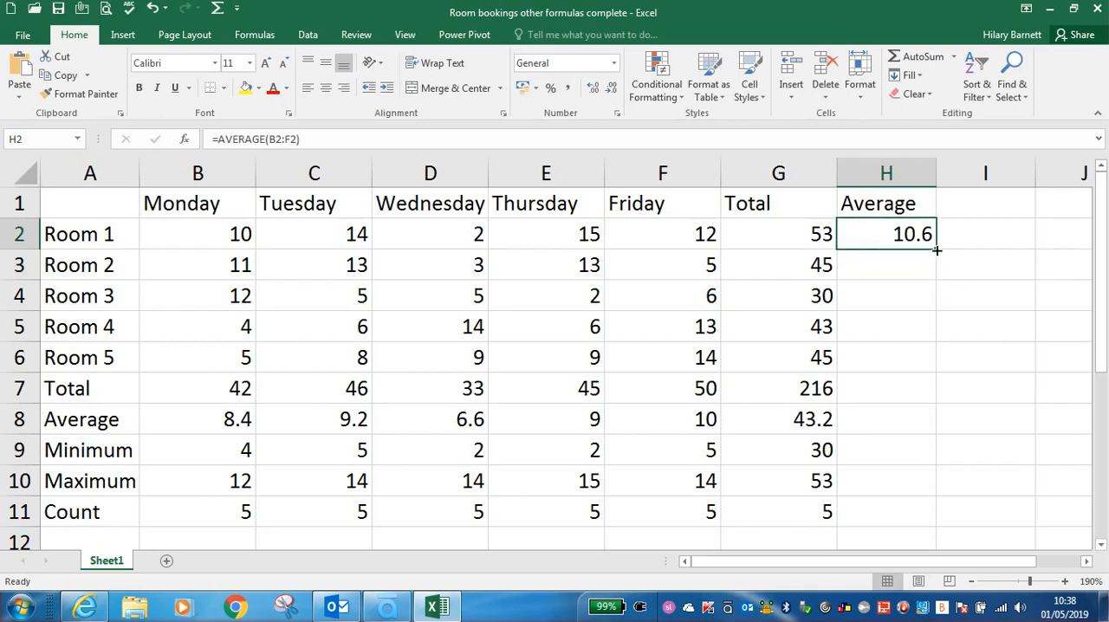
{"action": "double_click", "coordinate": [936, 250]}
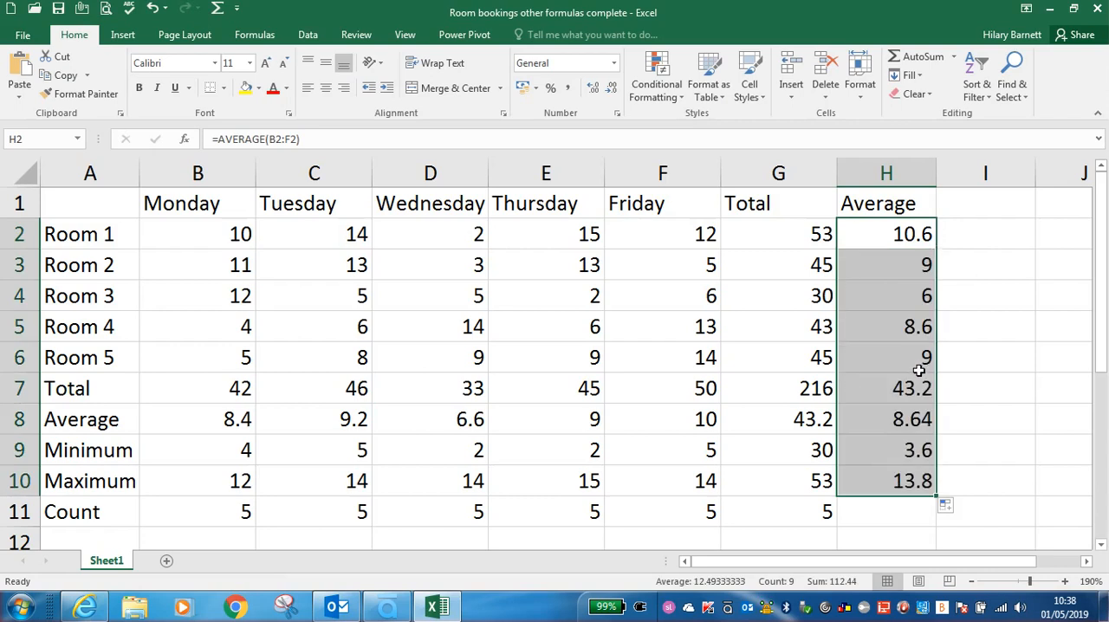
{"action": "left_click", "coordinate": [982, 481]}
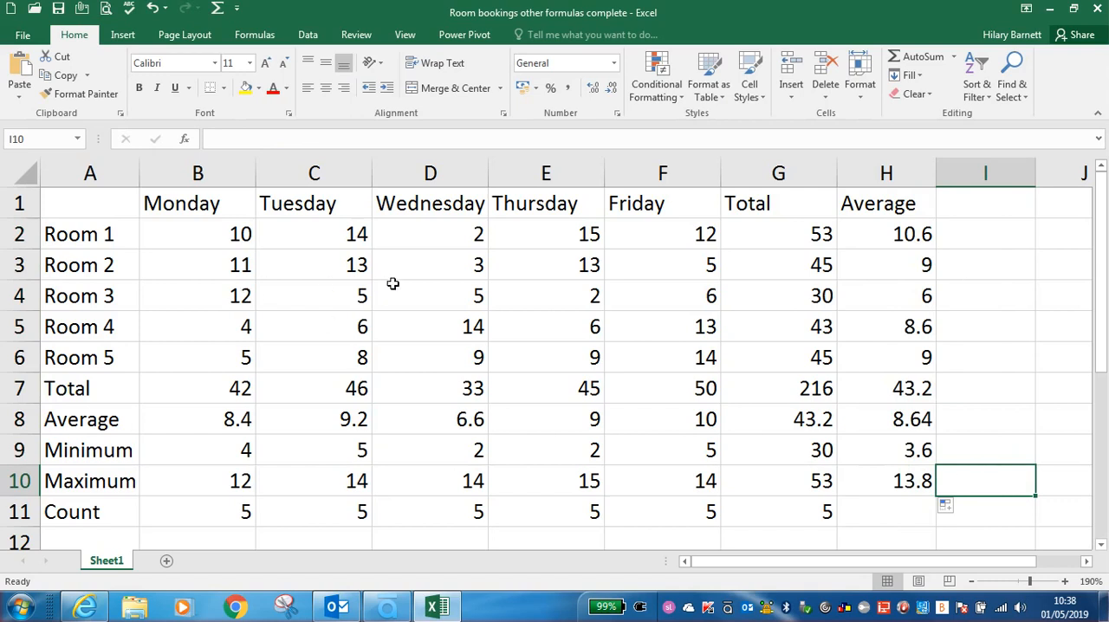
{"action": "key", "text": "ctrl+Home"}
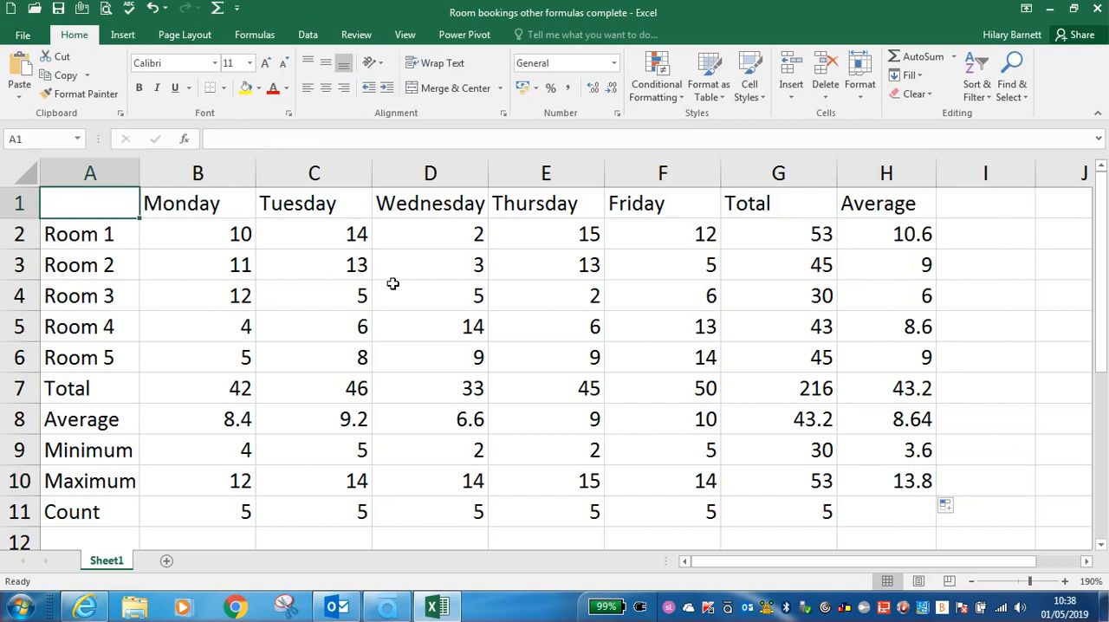